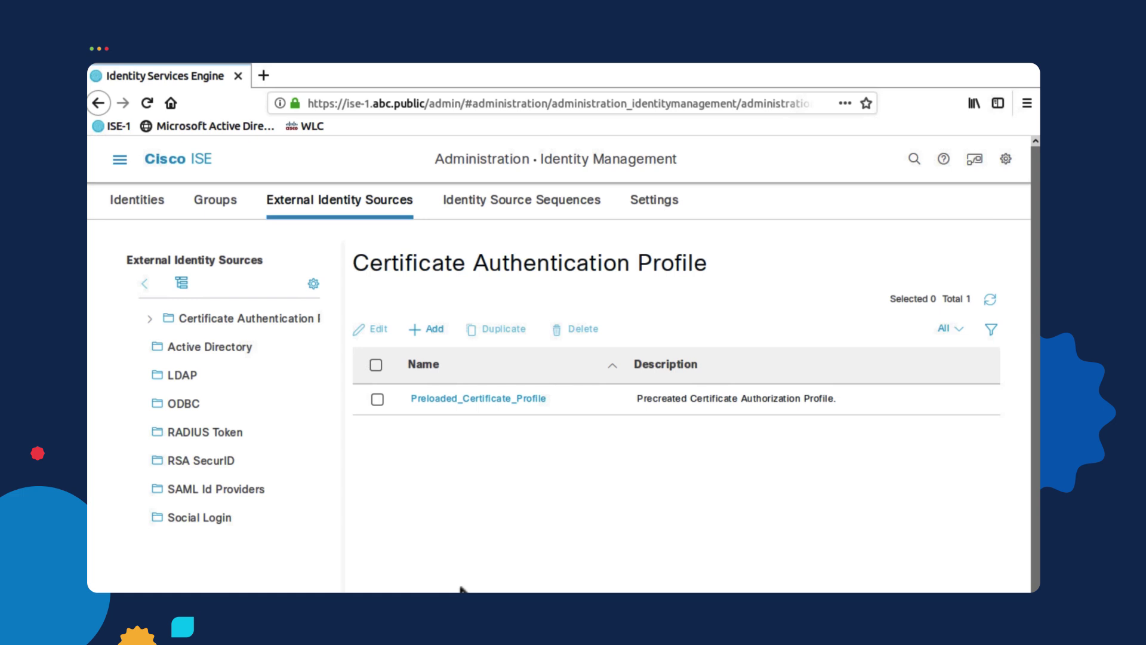
- Add a new Active Directory join point, entering abc.public as join point name and domain
left_click(233, 348)
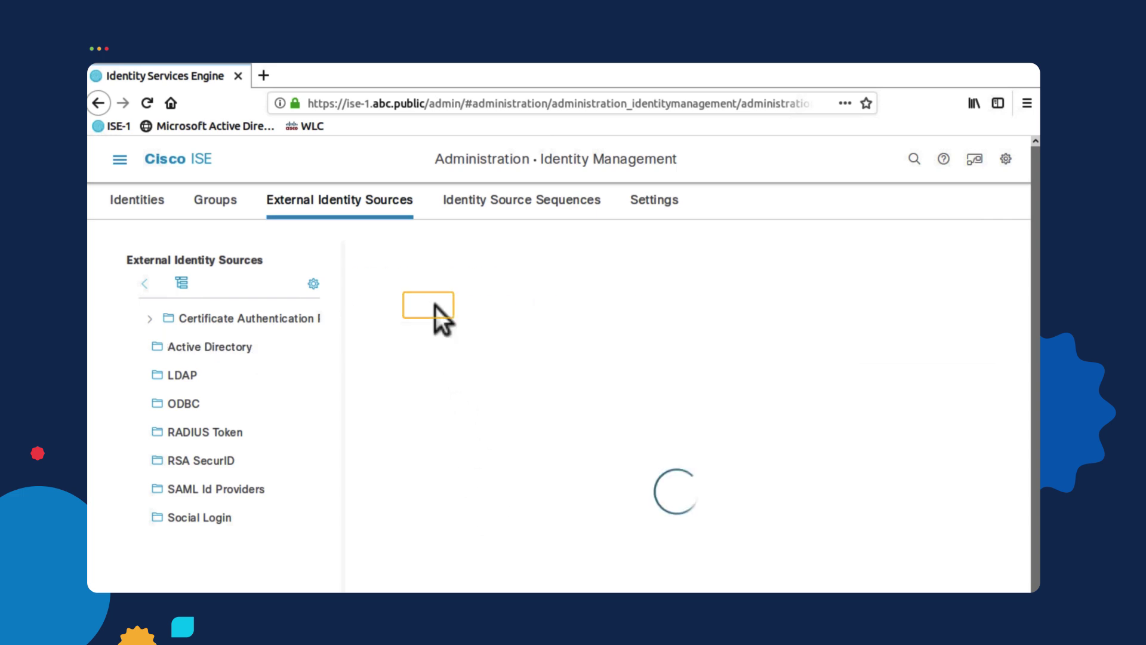
left_click(558, 310)
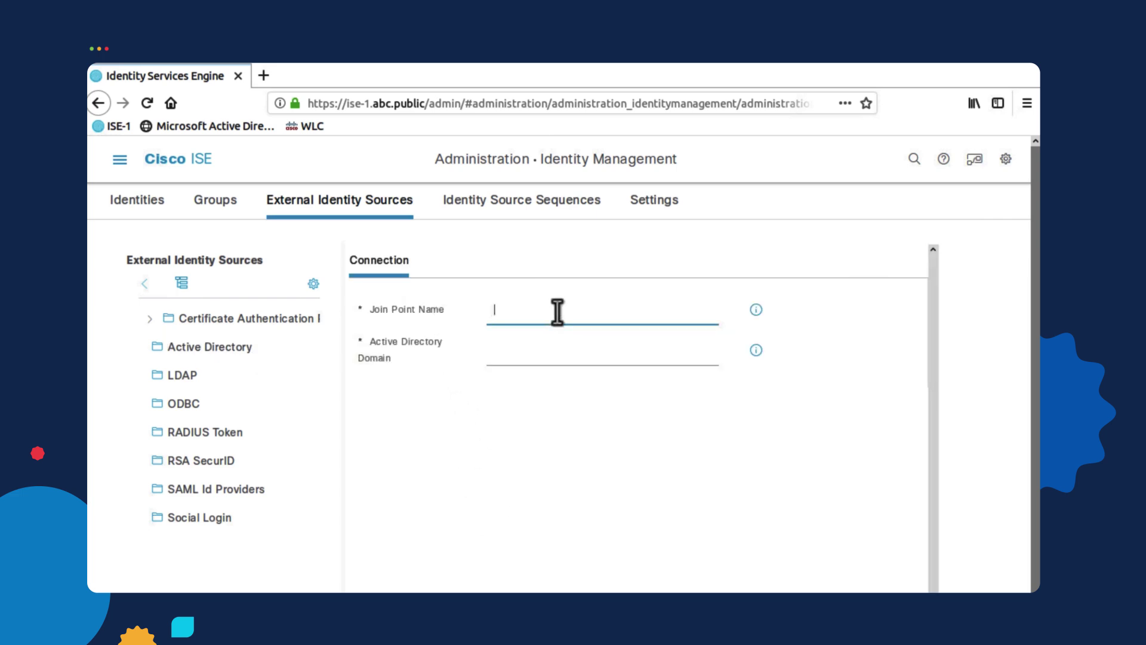
type("abc.p")
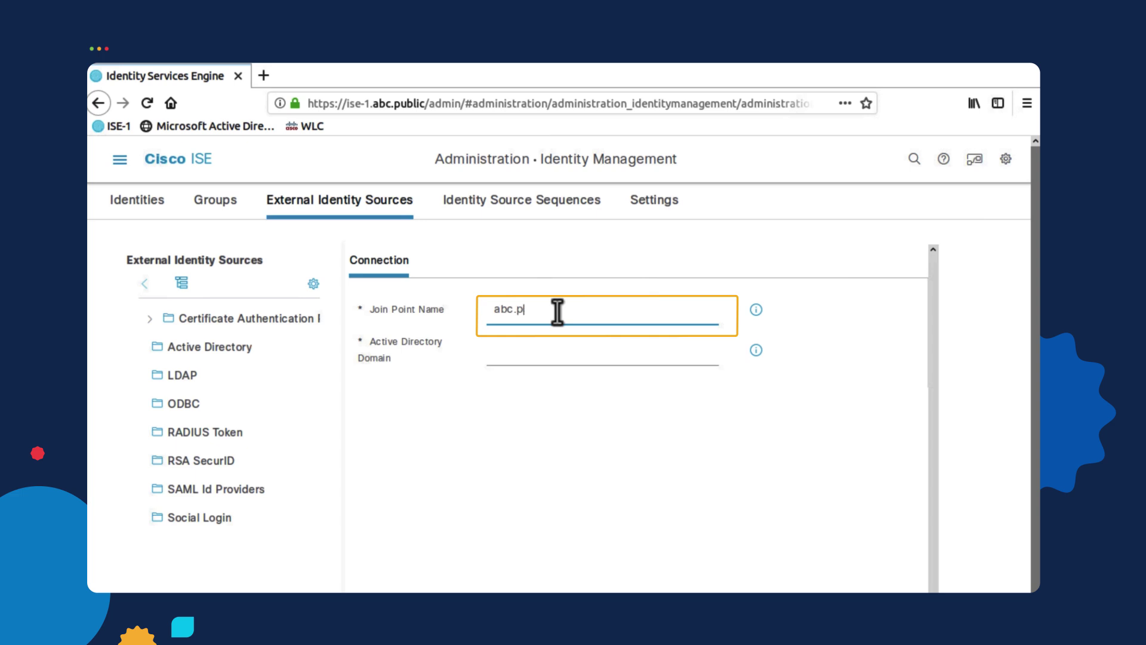
type("ublic")
left_click(556, 350)
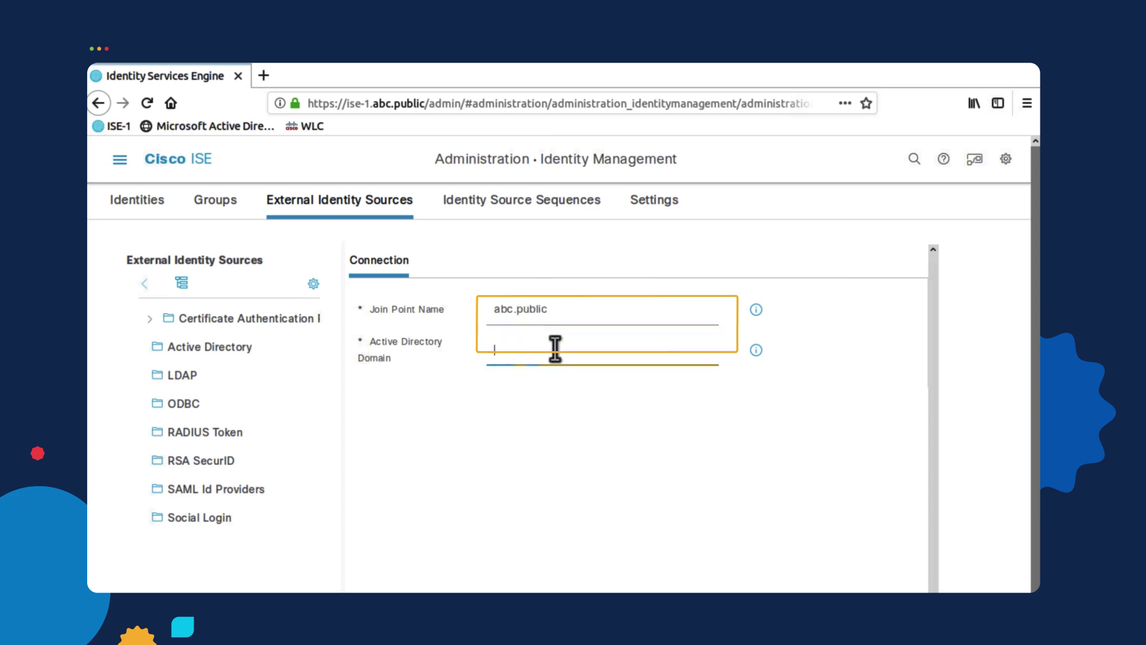
type("abc.p")
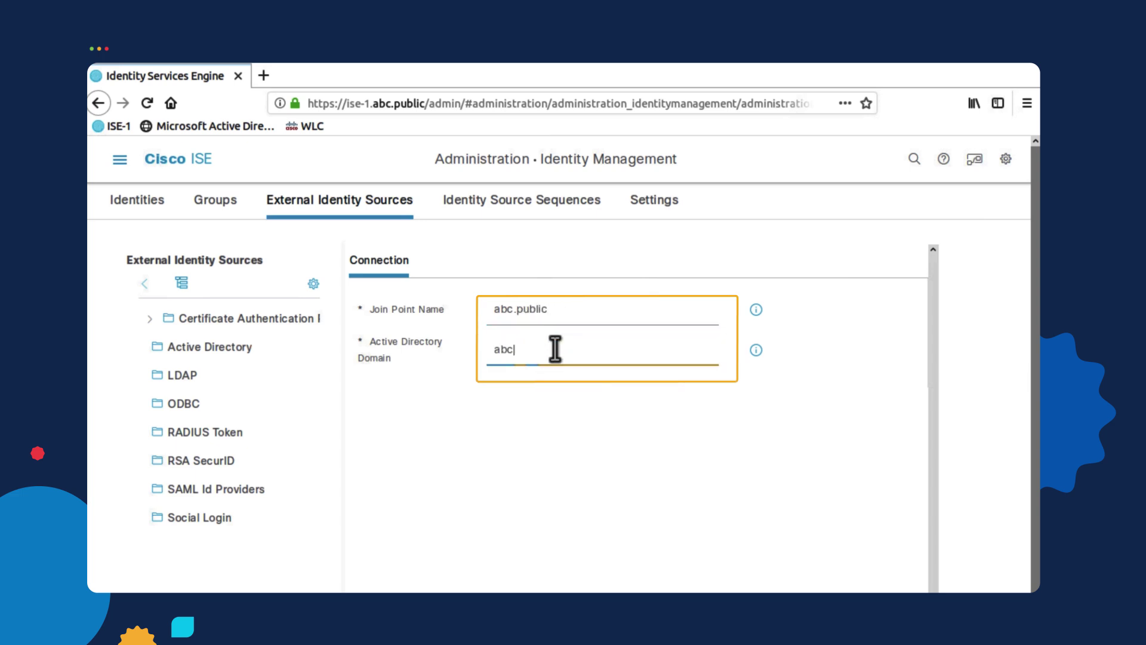
type("ublic")
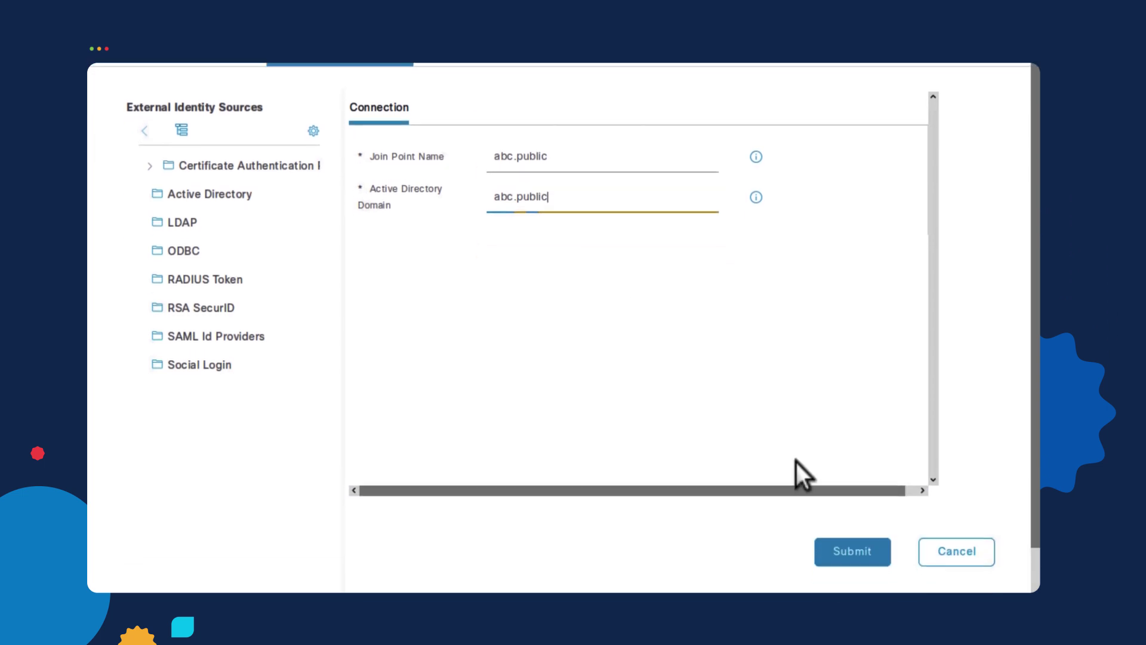
- Submit the abc.public join point and join all nodes with the AD administrator account and password
left_click(852, 548)
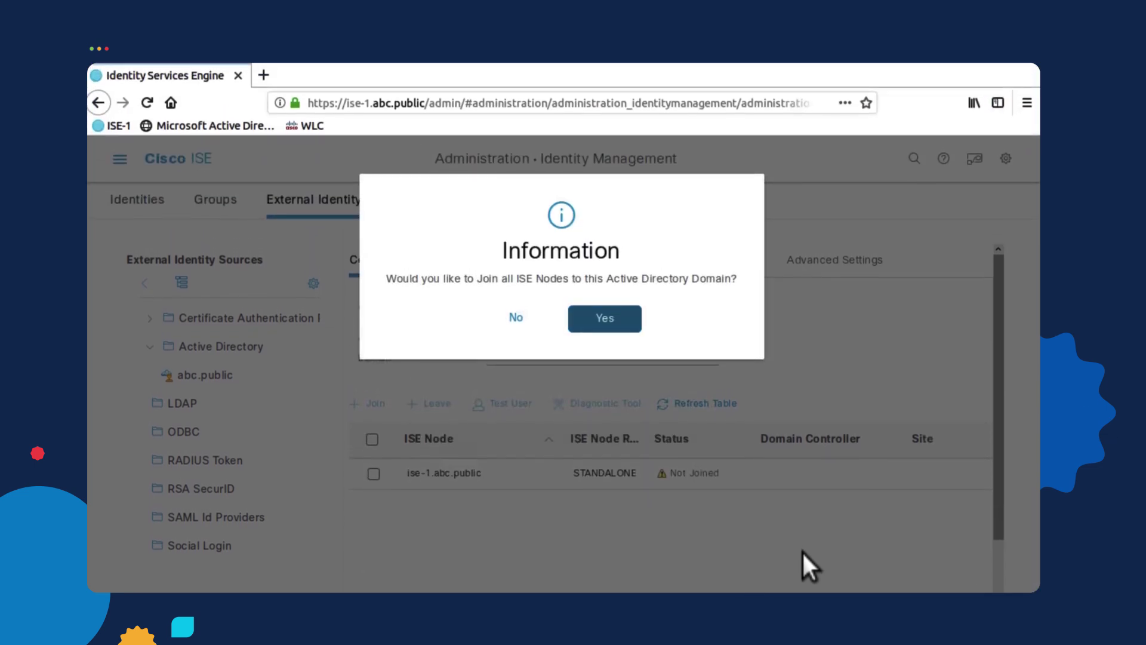
left_click(623, 322)
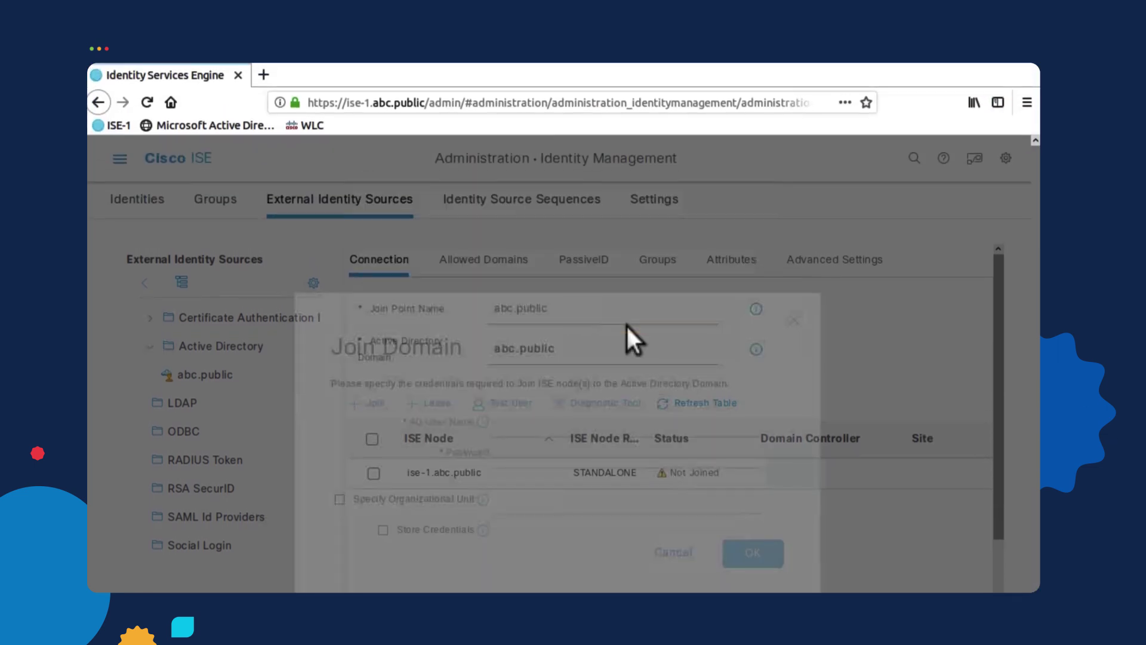
left_click(589, 340)
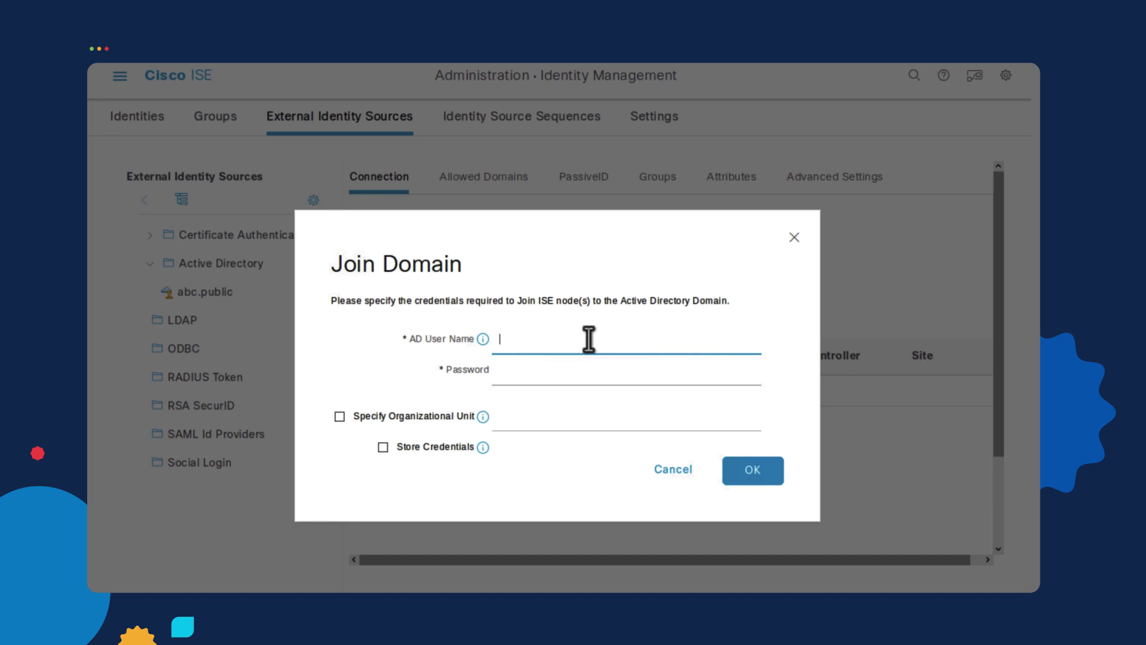
type("f")
key("BackSpace")
type("Admin")
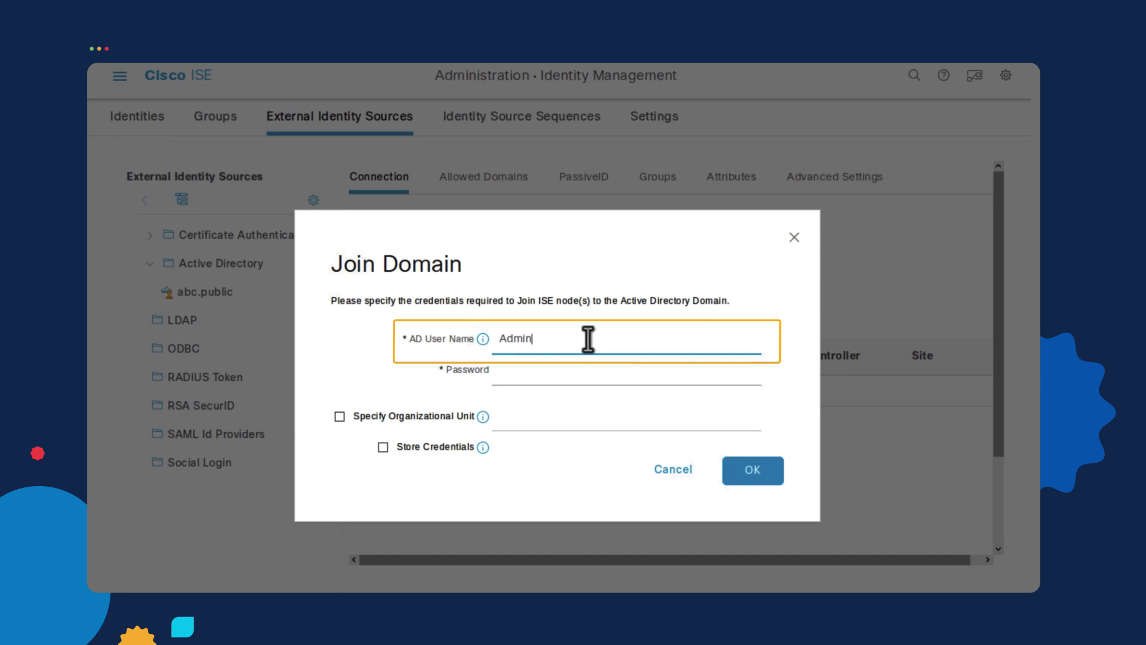
type("istrator")
key("Tab")
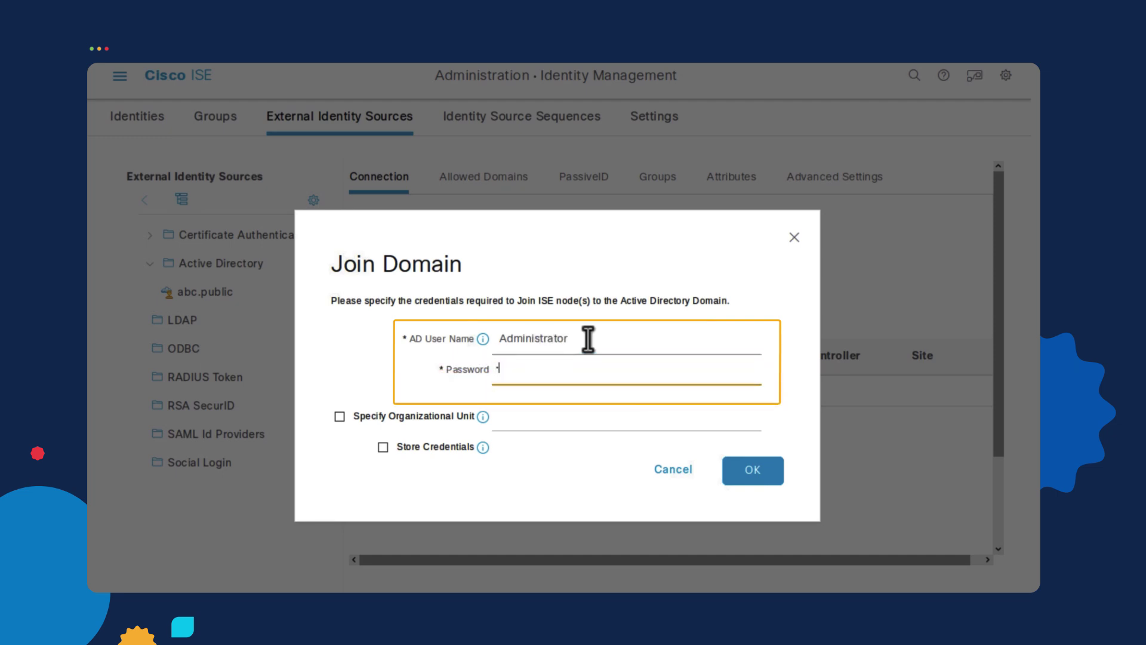
type("C1sco123")
left_click(752, 476)
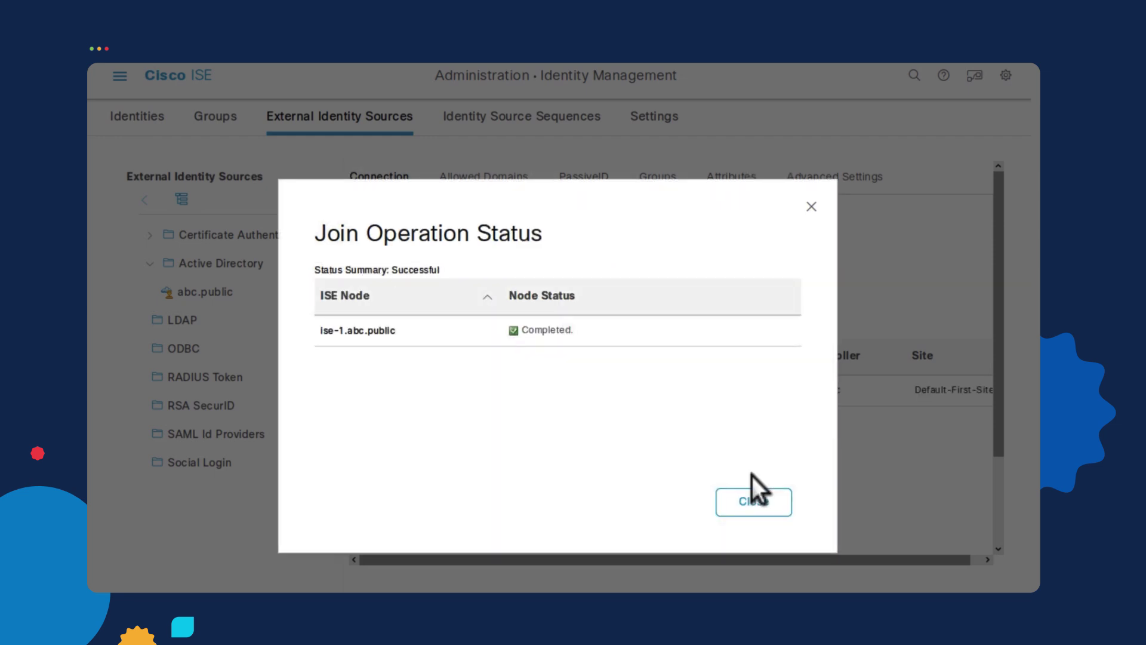
left_click(770, 506)
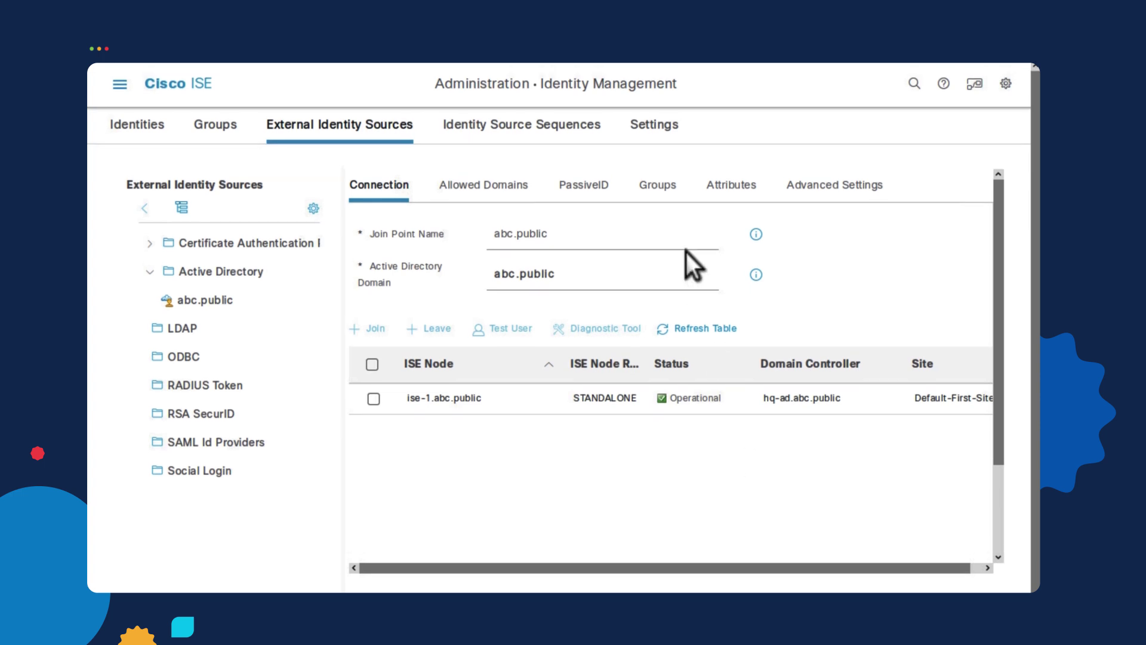
- On the Groups tab, retrieve the domain groups from the abc.public directory
left_click(664, 179)
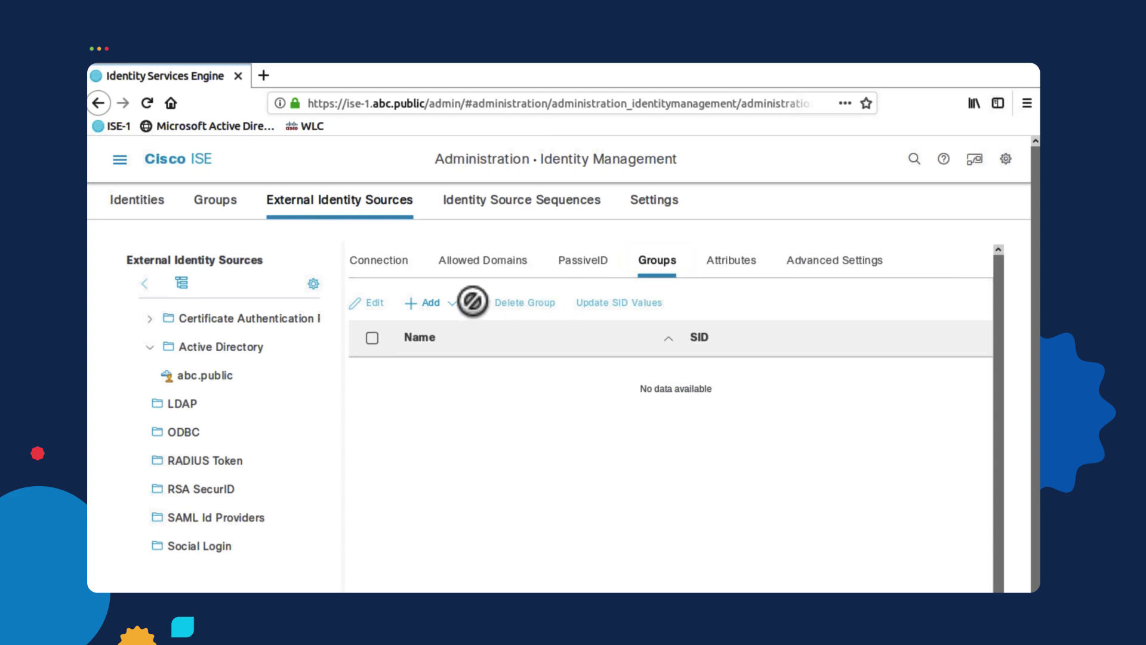
left_click(445, 303)
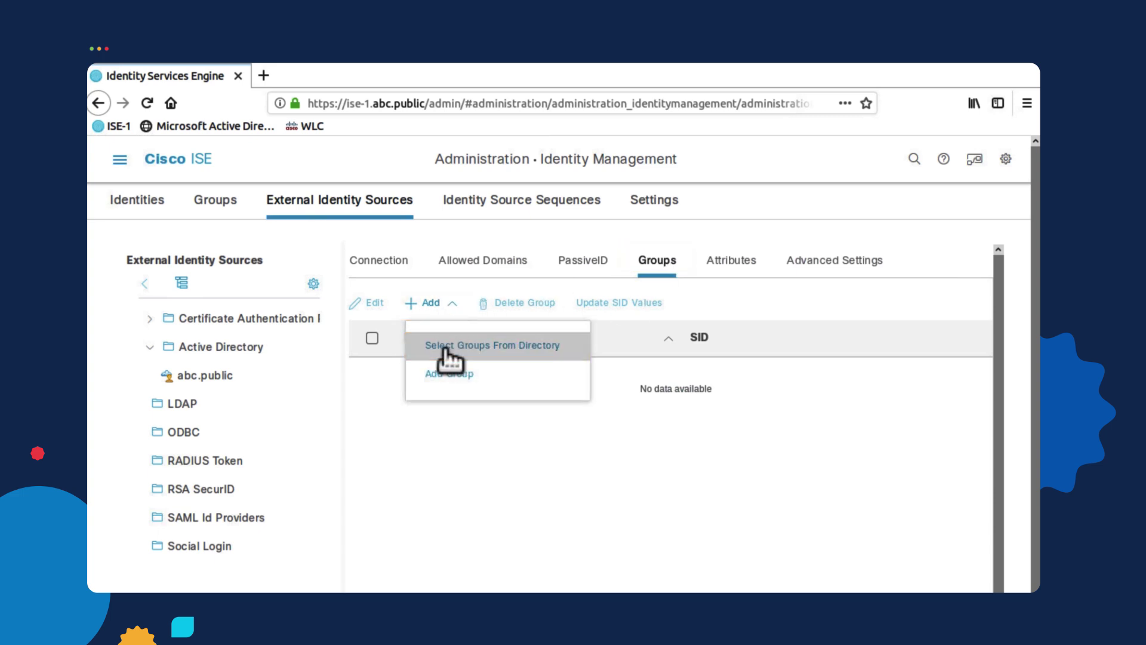
left_click(446, 350)
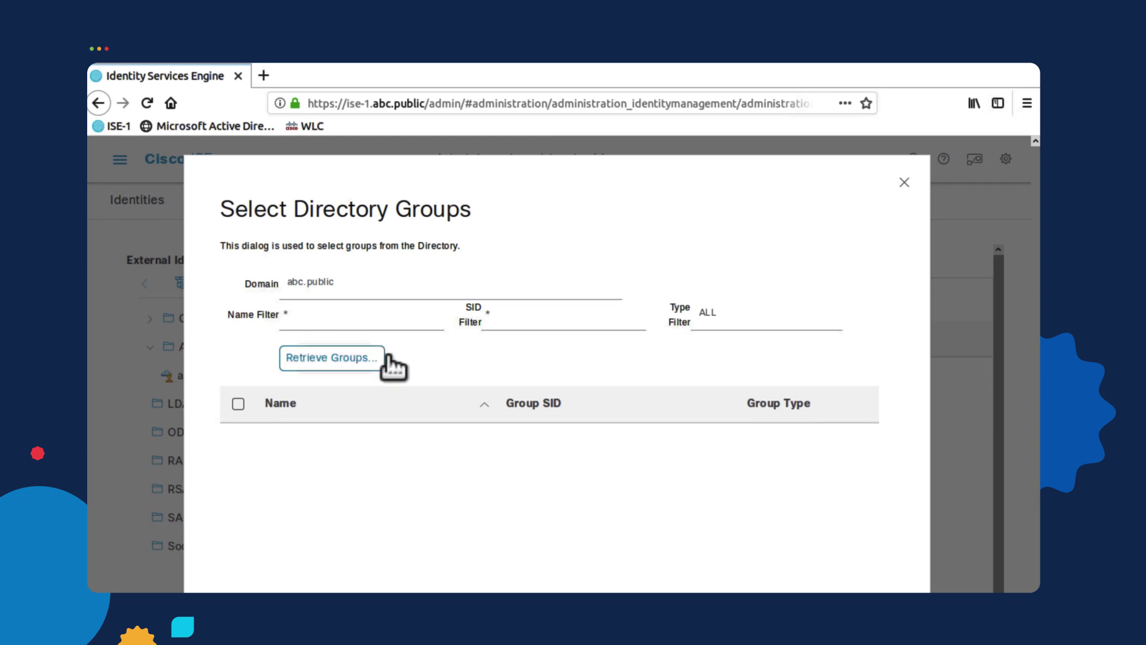
left_click(336, 360)
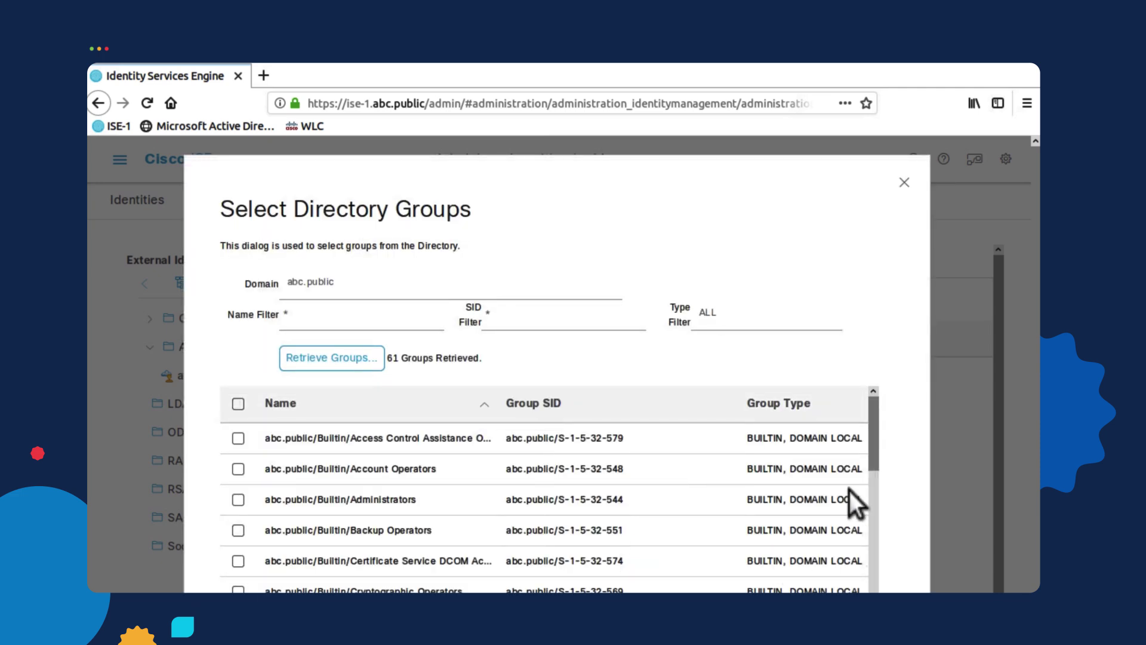
- Select the HCC contractors, employees, frontdesk and staff groups and add them
left_click_drag(875, 433, 877, 467)
left_click_drag(876, 303, 875, 435)
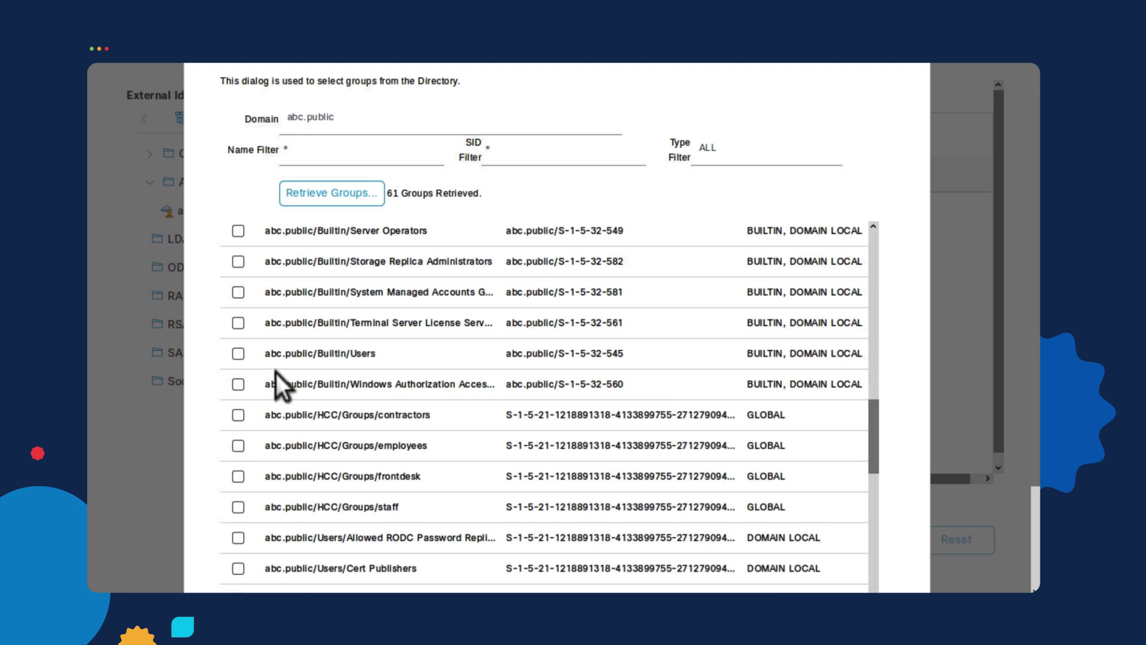
left_click(238, 416)
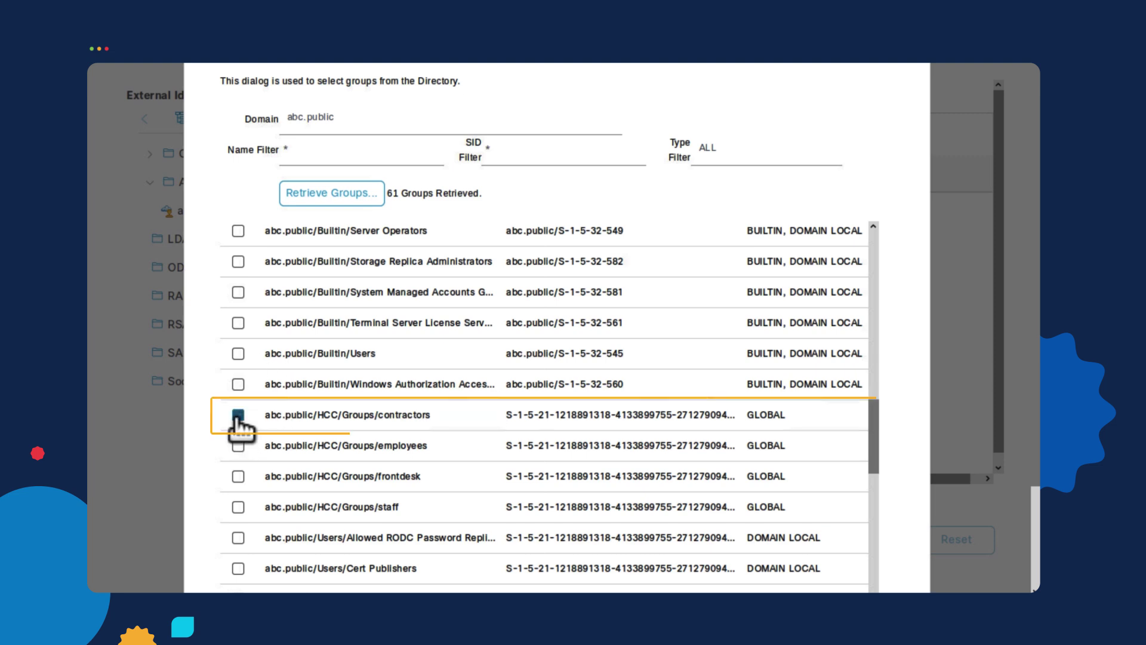
left_click(237, 446)
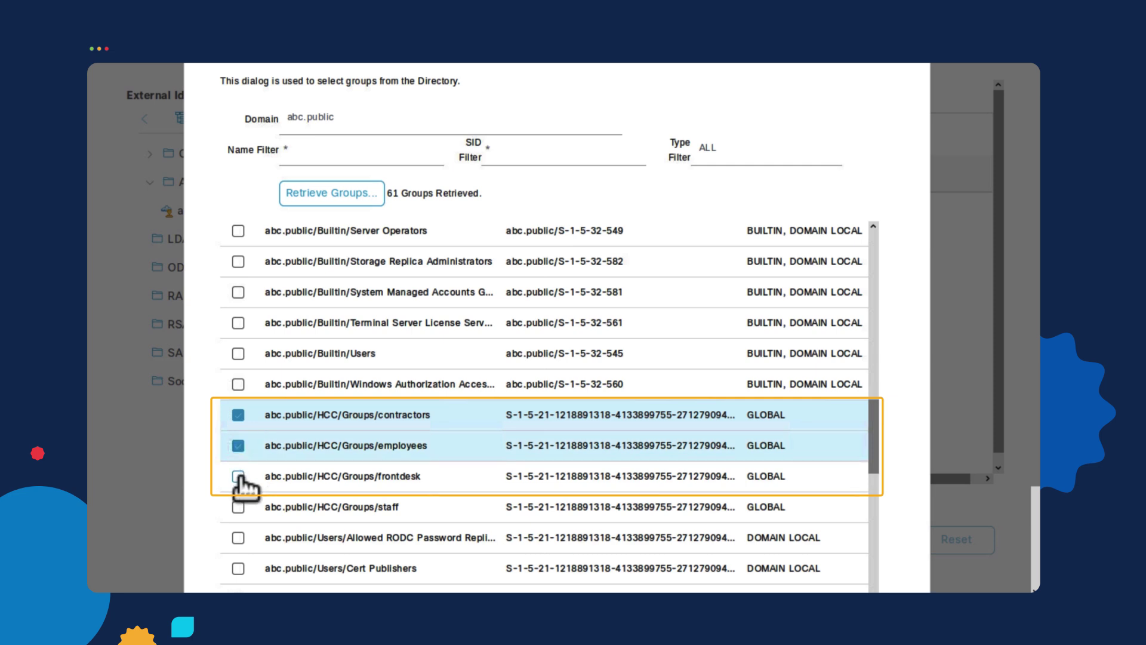
left_click(239, 477)
left_click(265, 508)
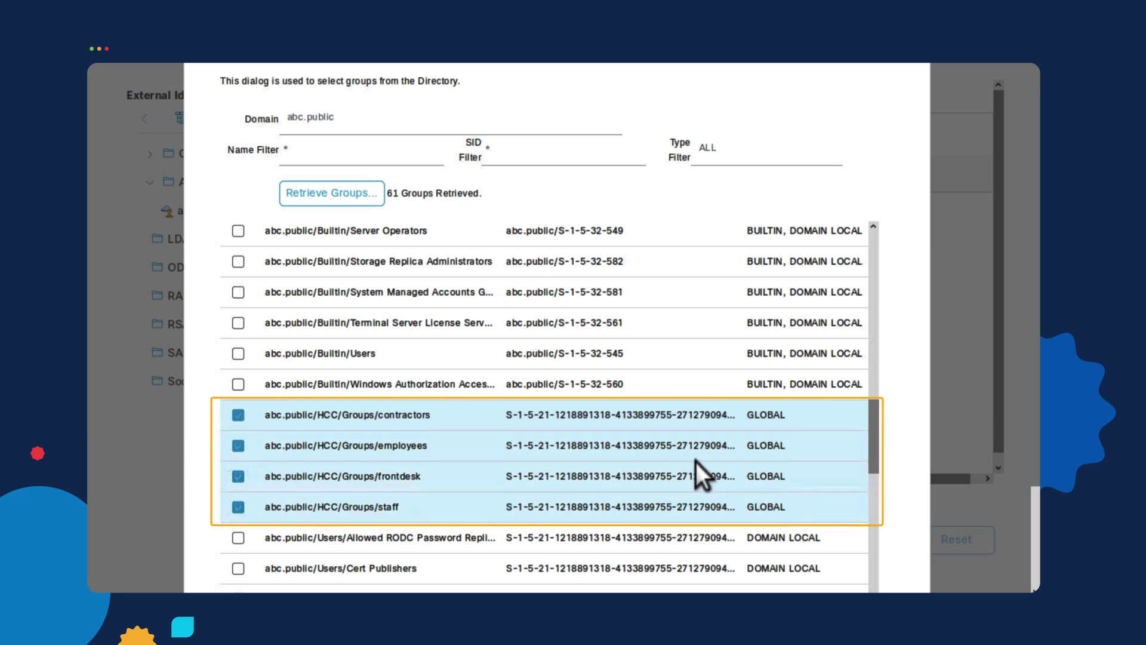
scroll(925, 339, "down", 2)
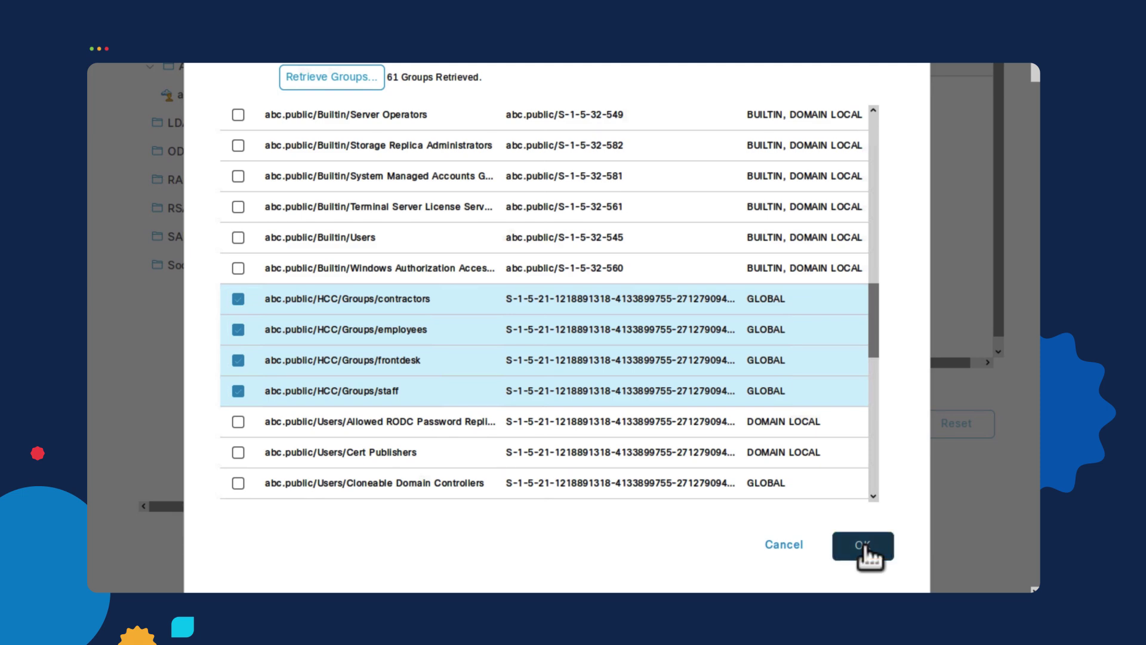
left_click(866, 546)
scroll(761, 474, "up", 3)
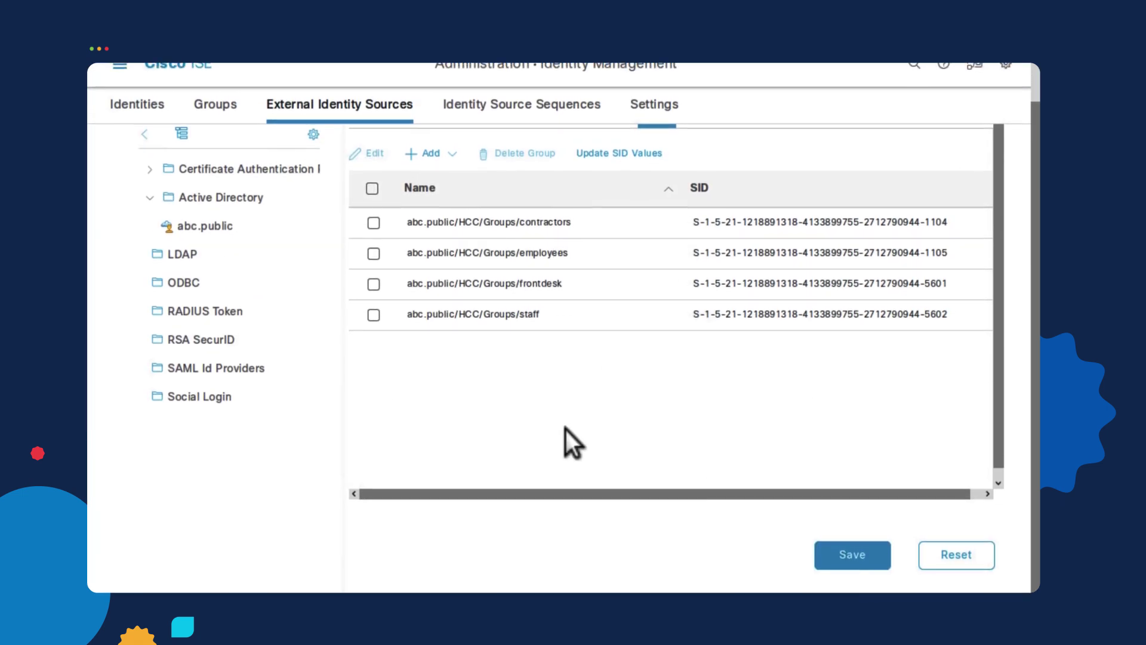
- Save the added directory groups and navigate to Policy > Policy Sets
left_click(863, 555)
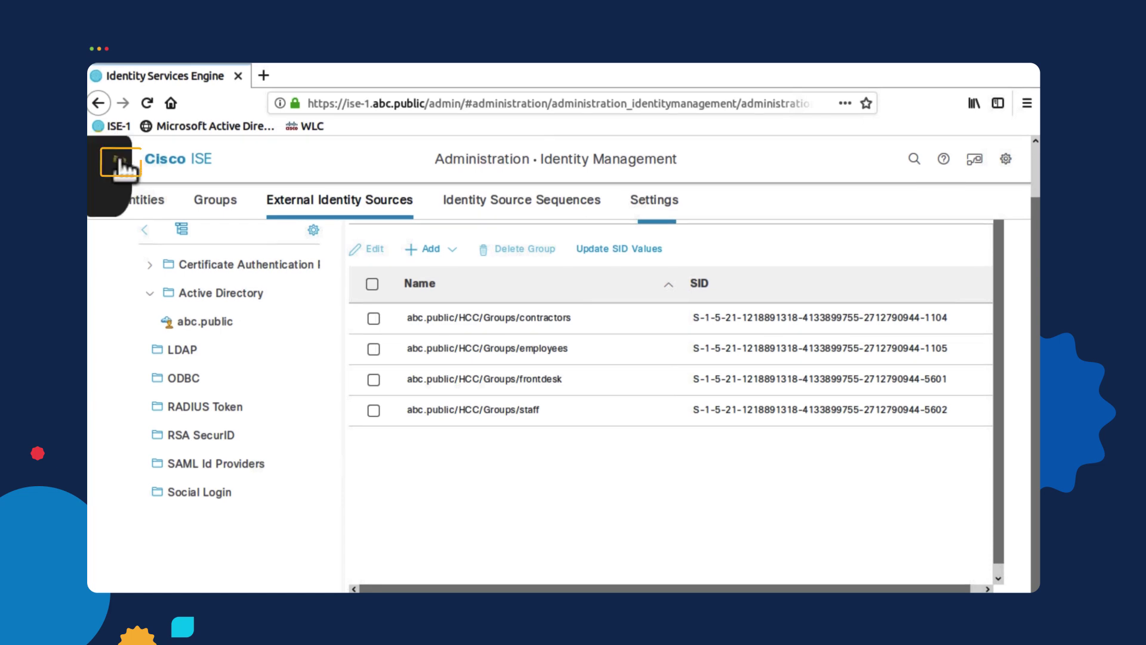
left_click(120, 160)
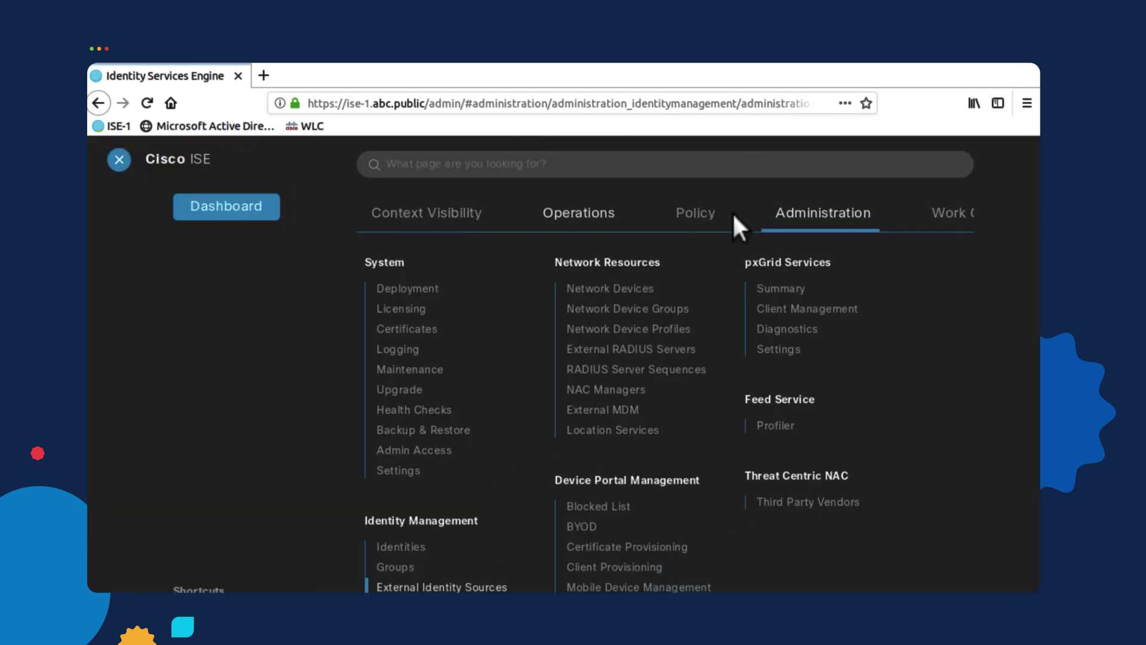
left_click(696, 215)
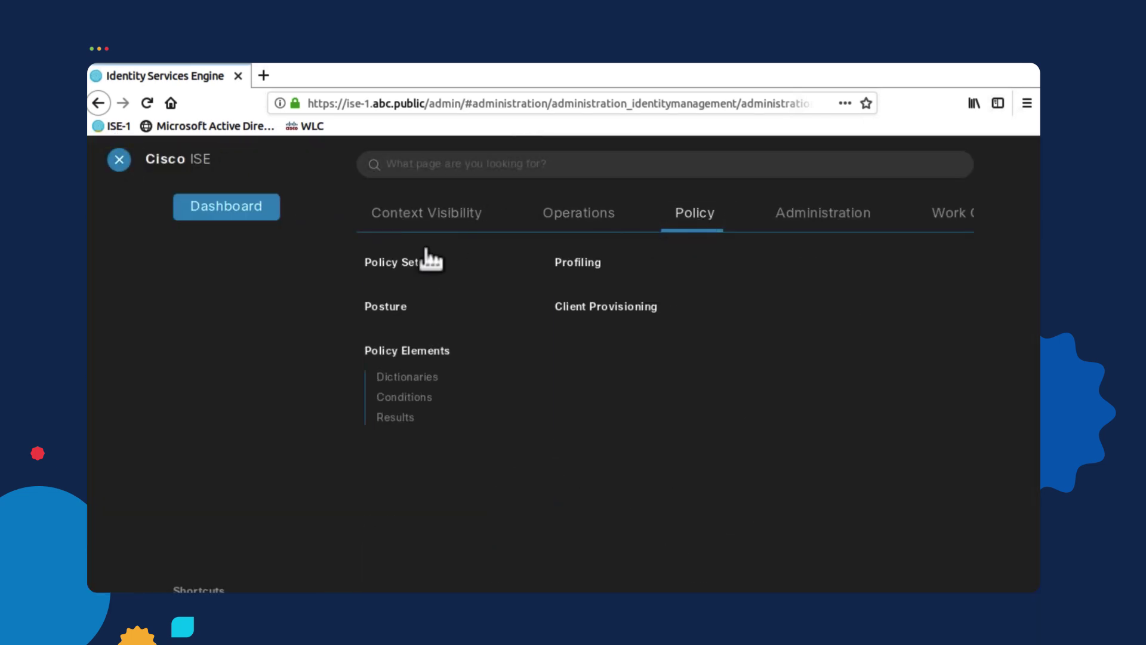
left_click(394, 264)
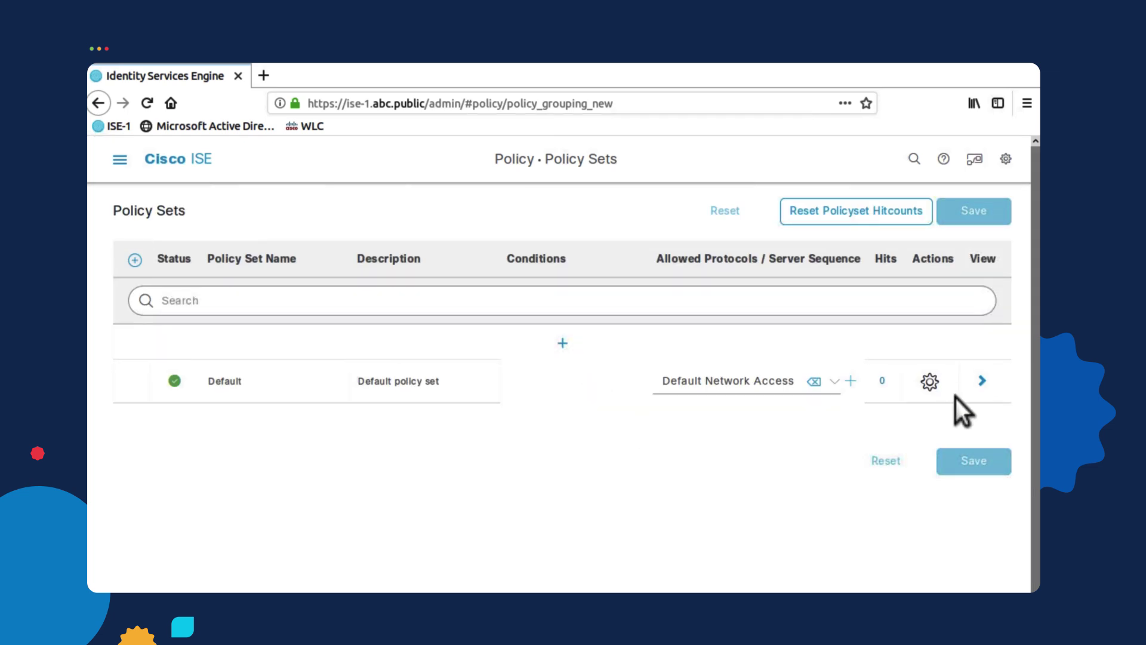
- View the Default policy set and expand its Authorization Policy (12) rules
left_click(982, 381)
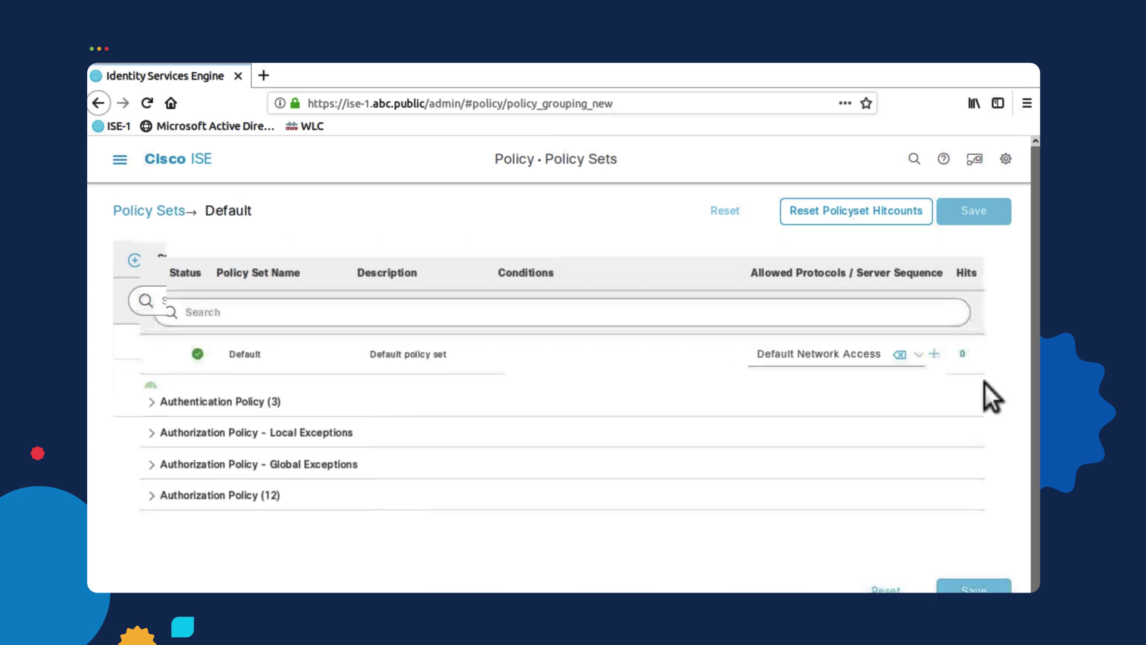
left_click(129, 508)
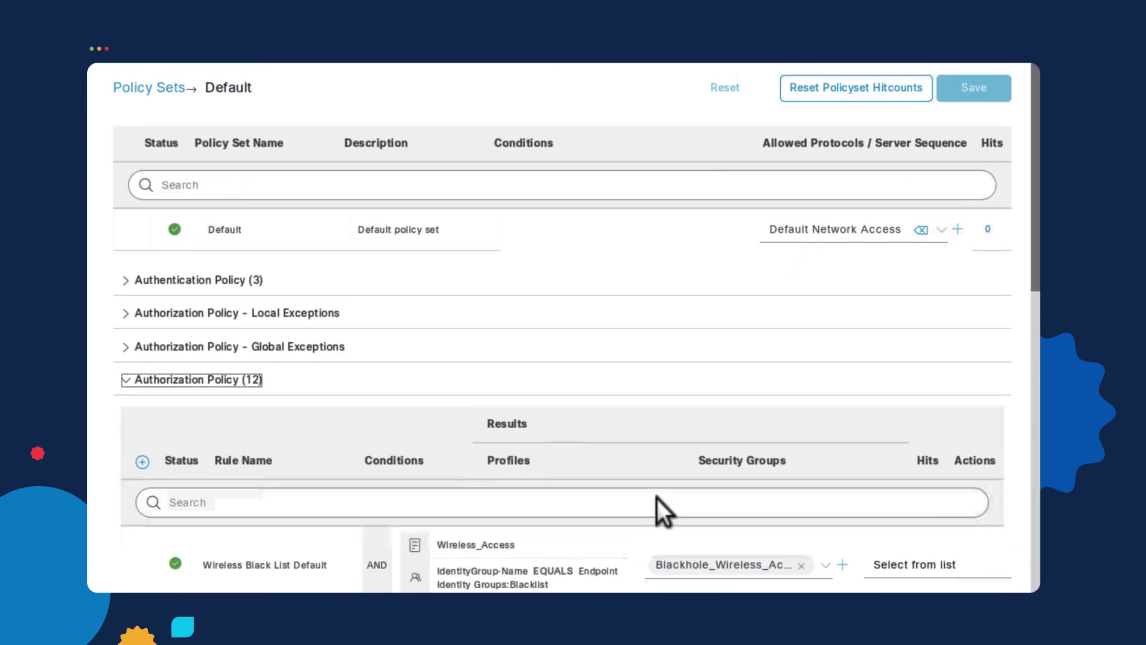
scroll(783, 361, "down", 8)
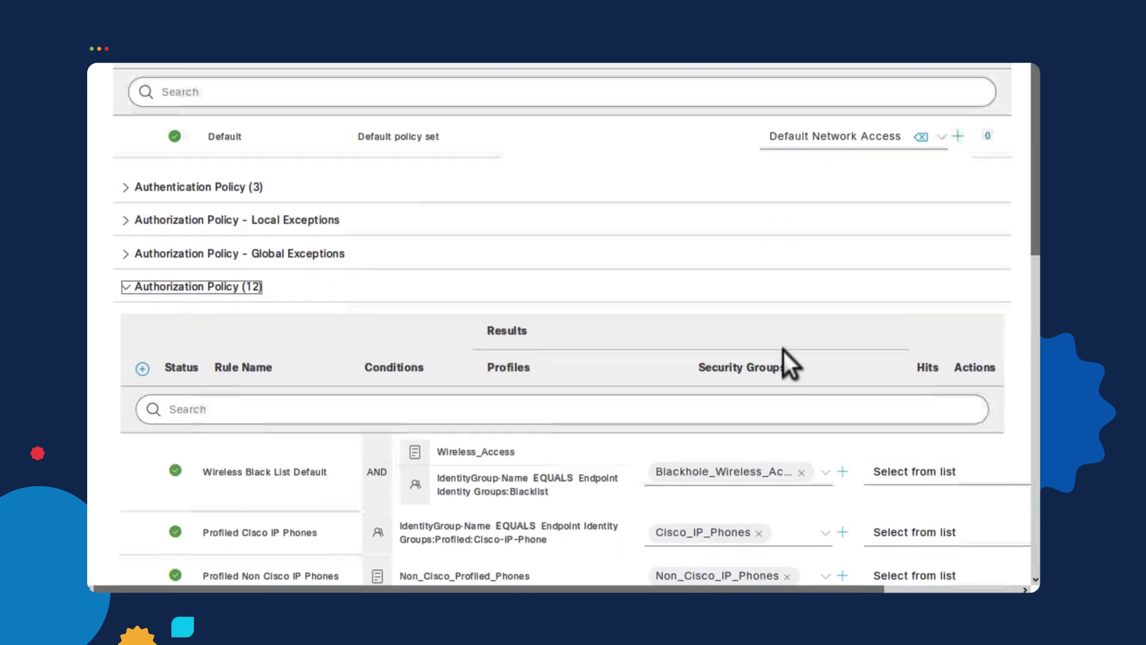
scroll(854, 340, "up", 4)
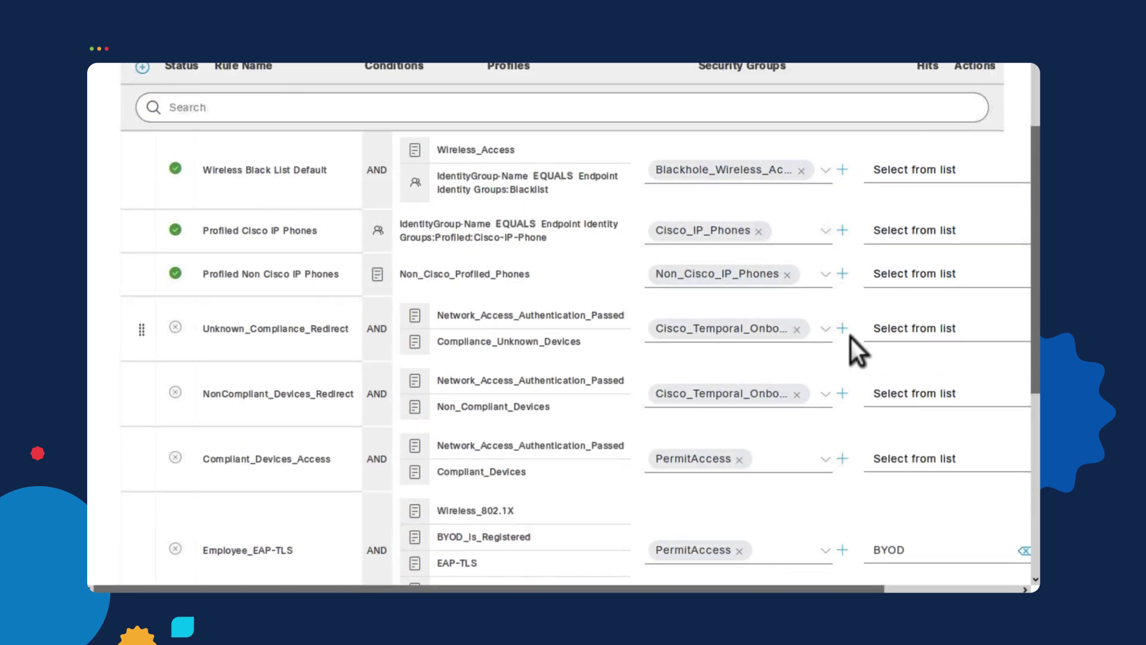
scroll(822, 366, "up", 1)
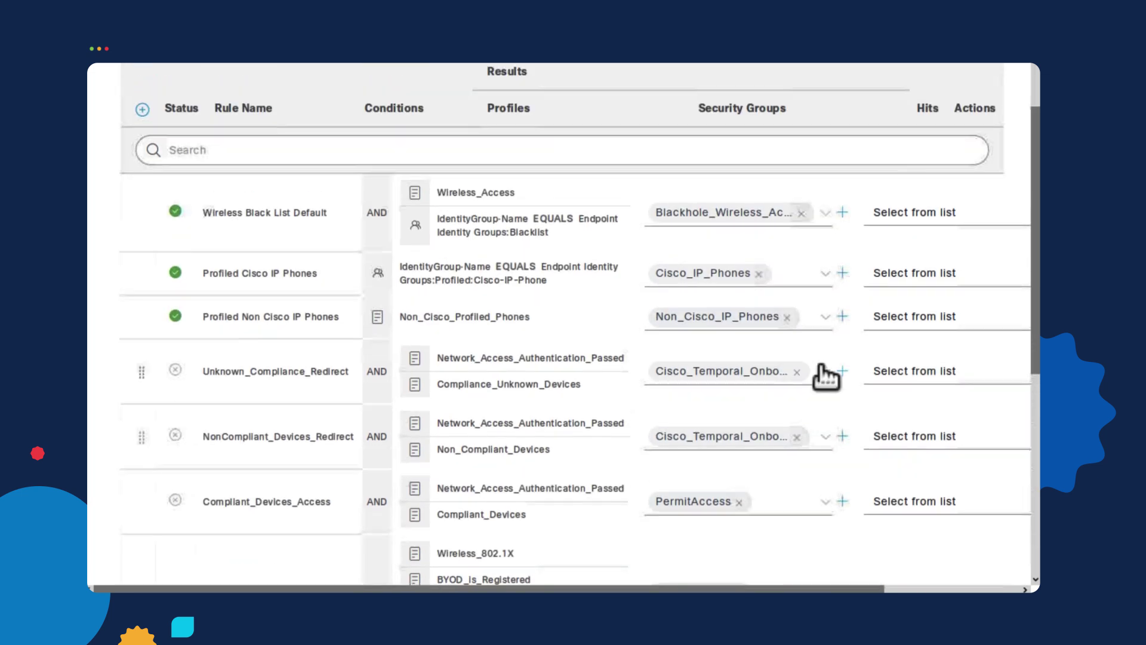
- Insert a rule named AD Users above Profiled Non Cisco IP Phones and start its condition
left_click(1009, 589)
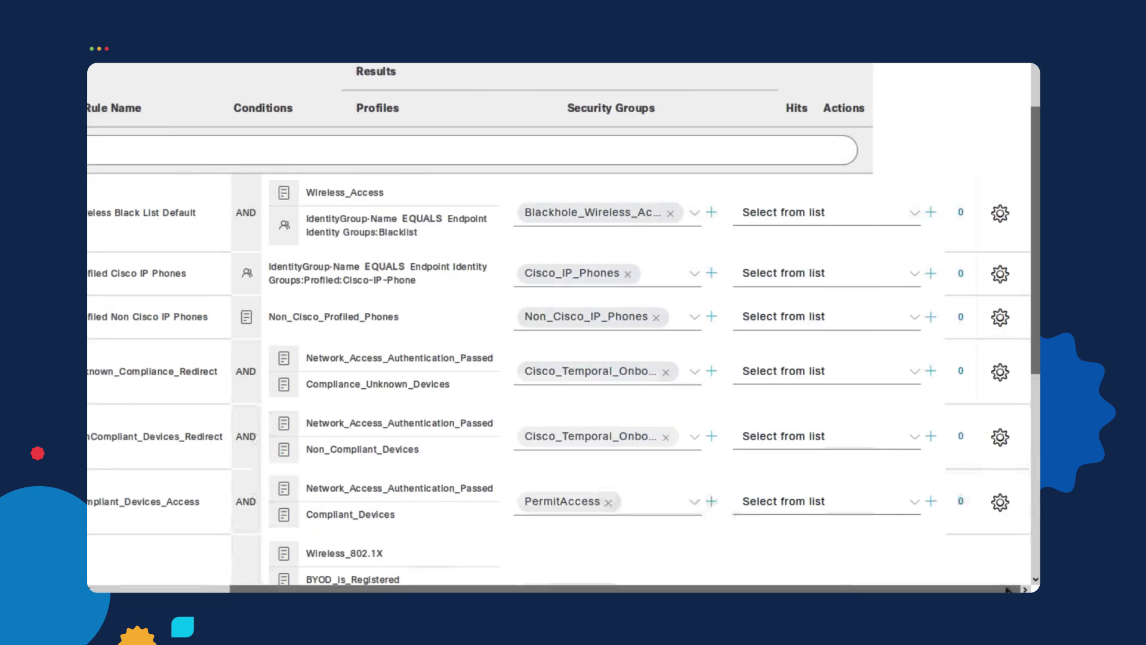
left_click(1000, 317)
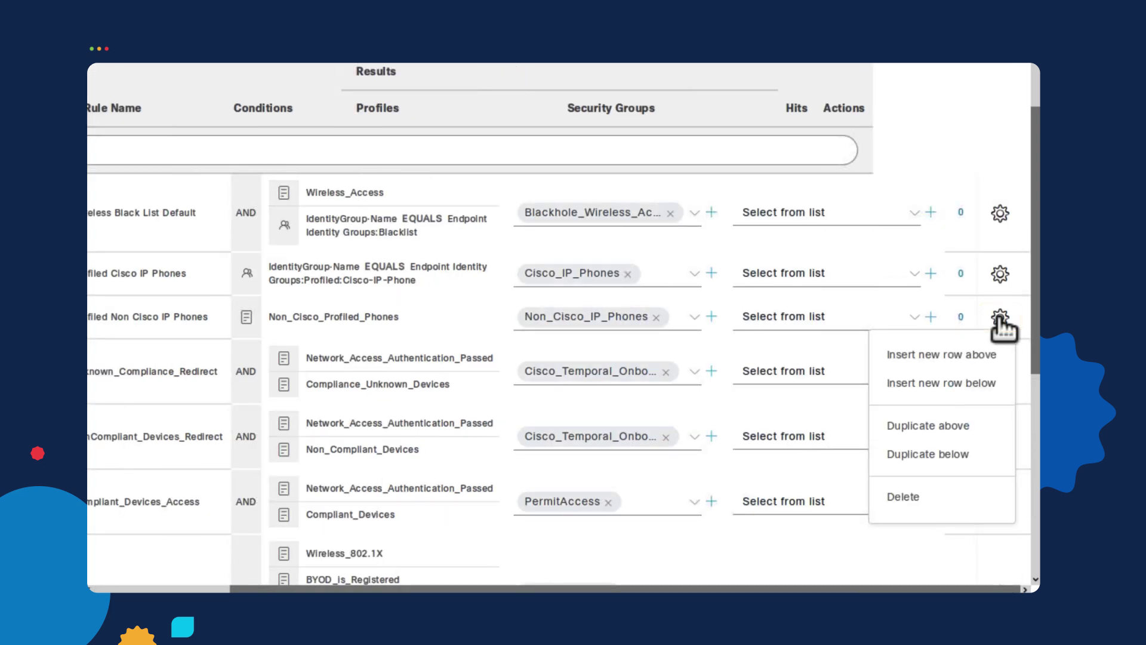
left_click(961, 354)
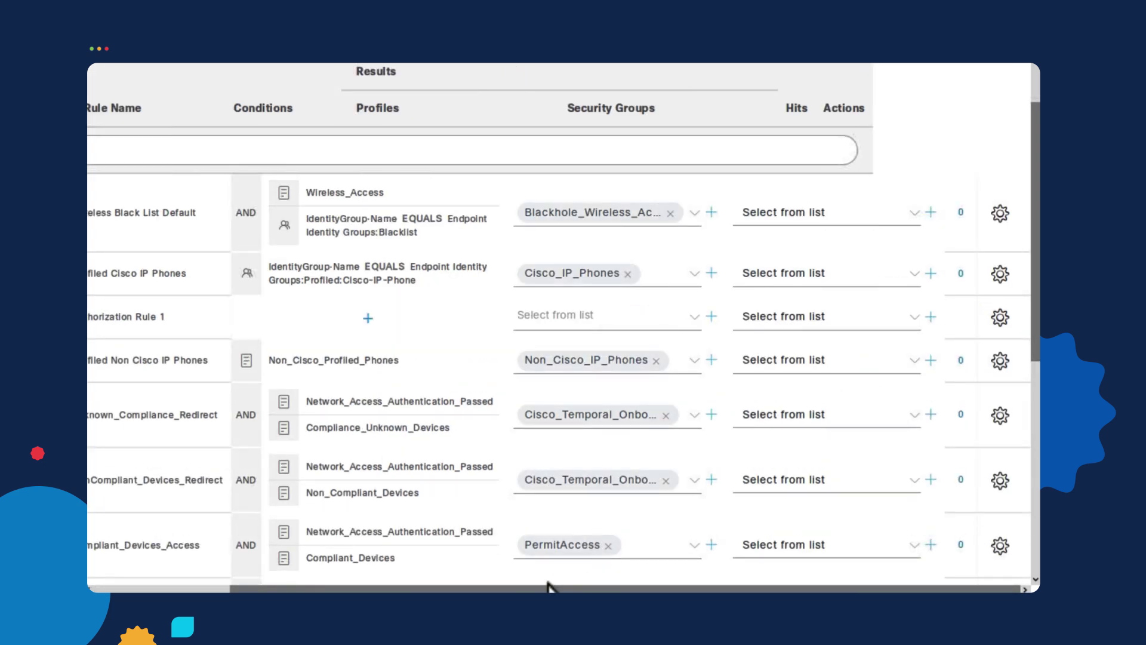
left_click_drag(530, 588, 338, 587)
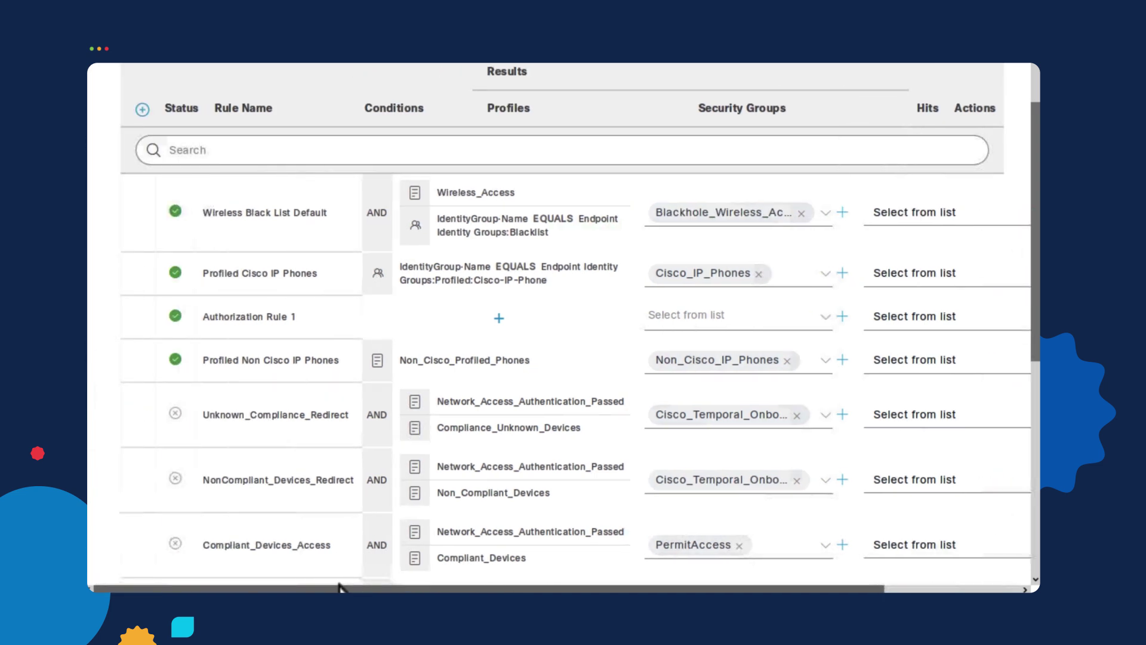
left_click(312, 320)
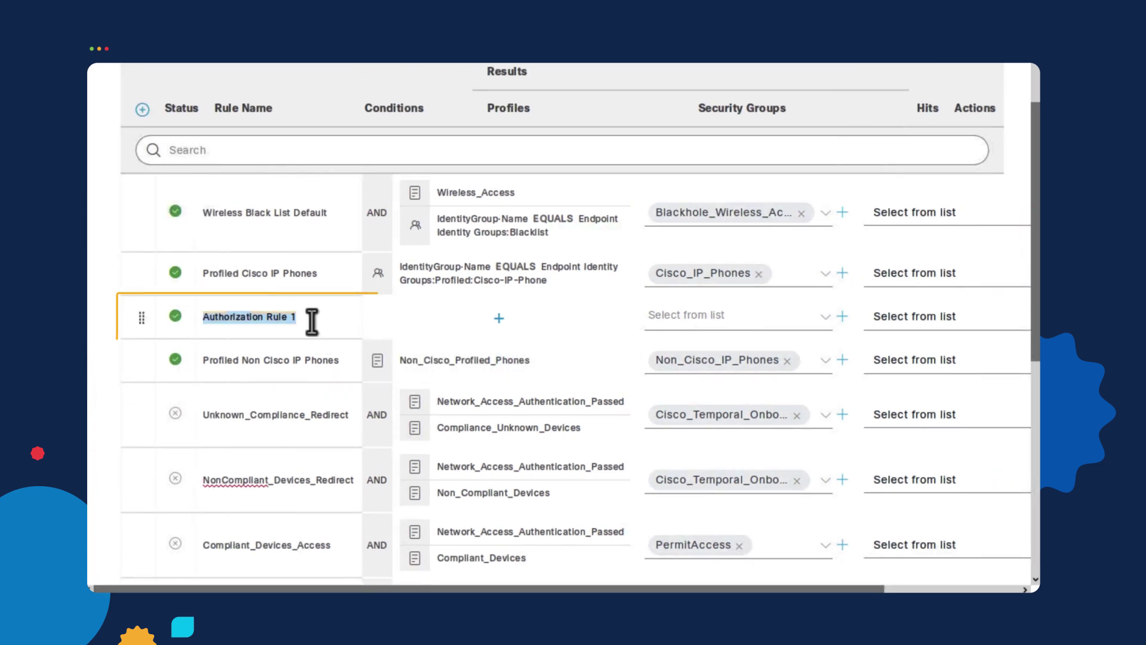
left_click(312, 321)
type("Ad")
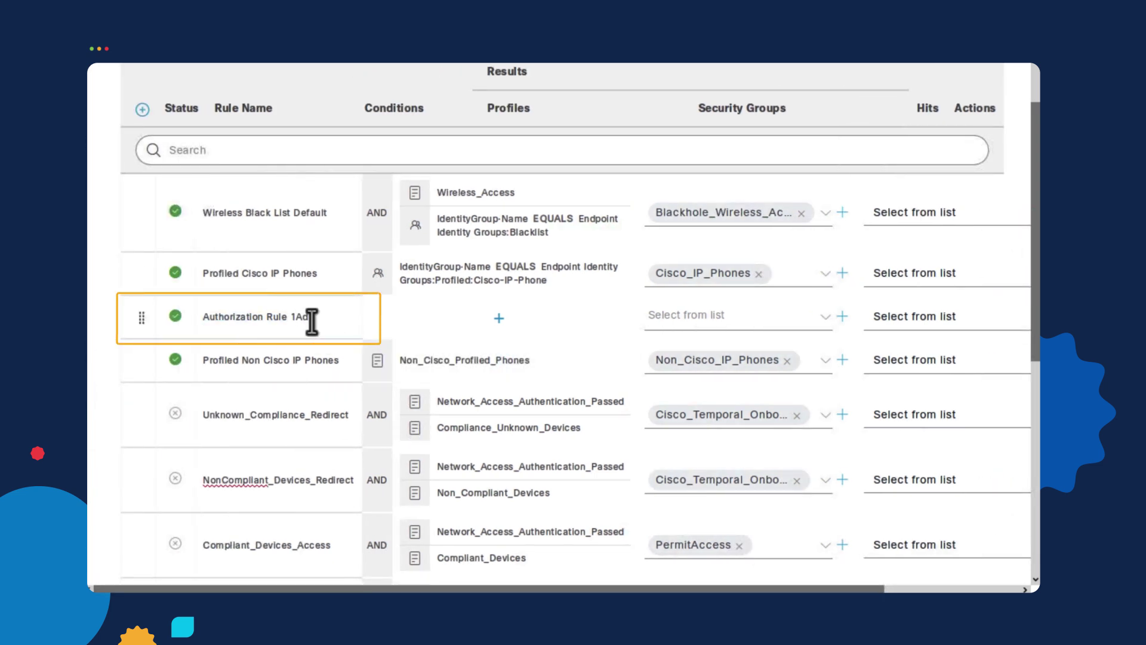
key("ctrl+a")
type("AD Users")
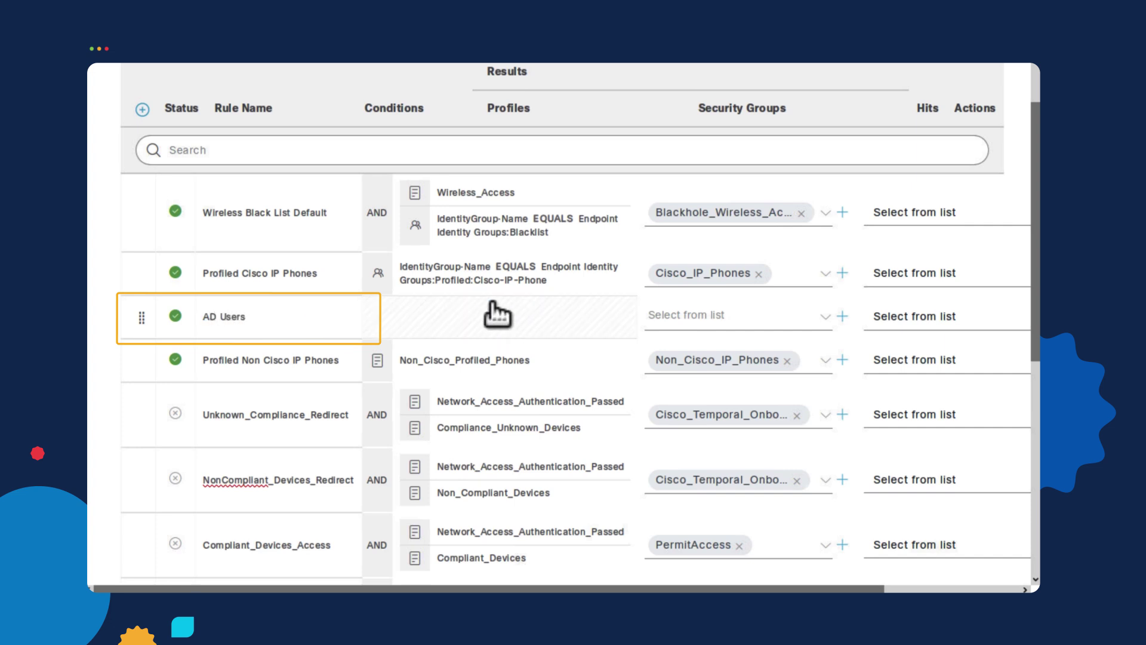
left_click(499, 319)
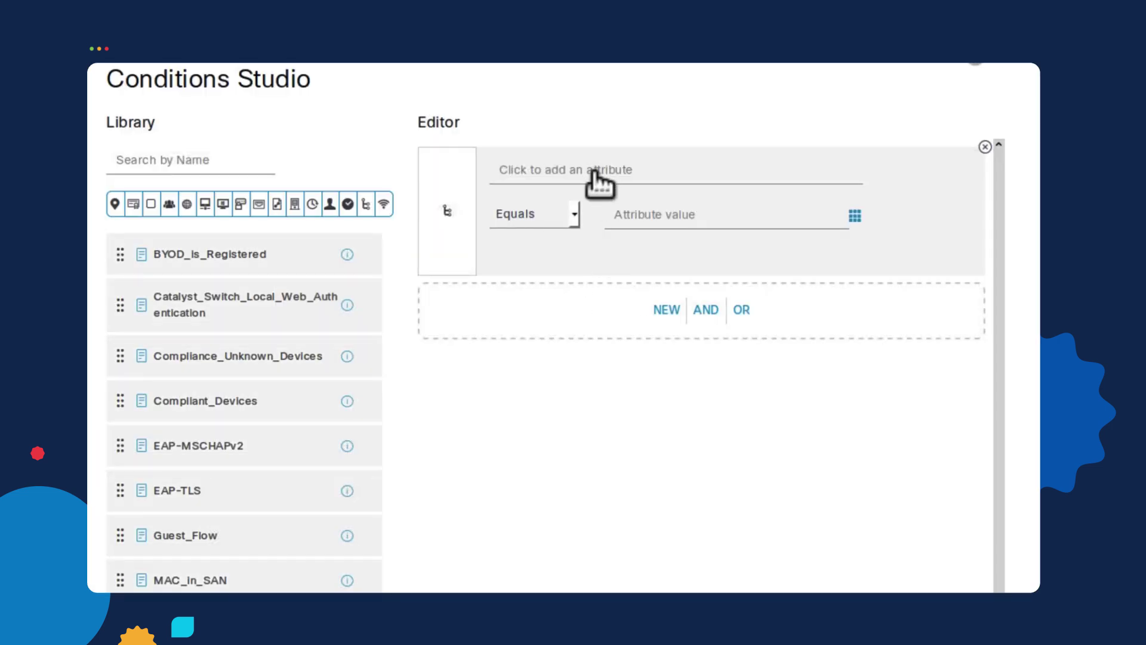
- Build the condition abc.public ExternalGroups Equals abc.public/HCC/Groups/employees in Conditions Studio
left_click(553, 174)
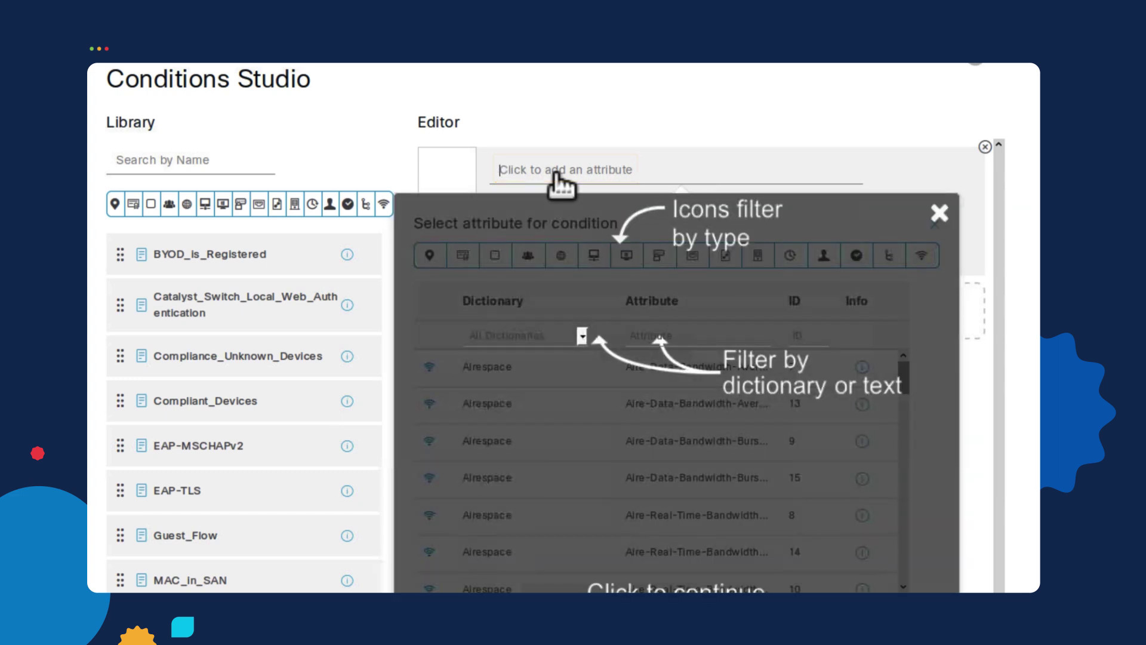
left_click(571, 296)
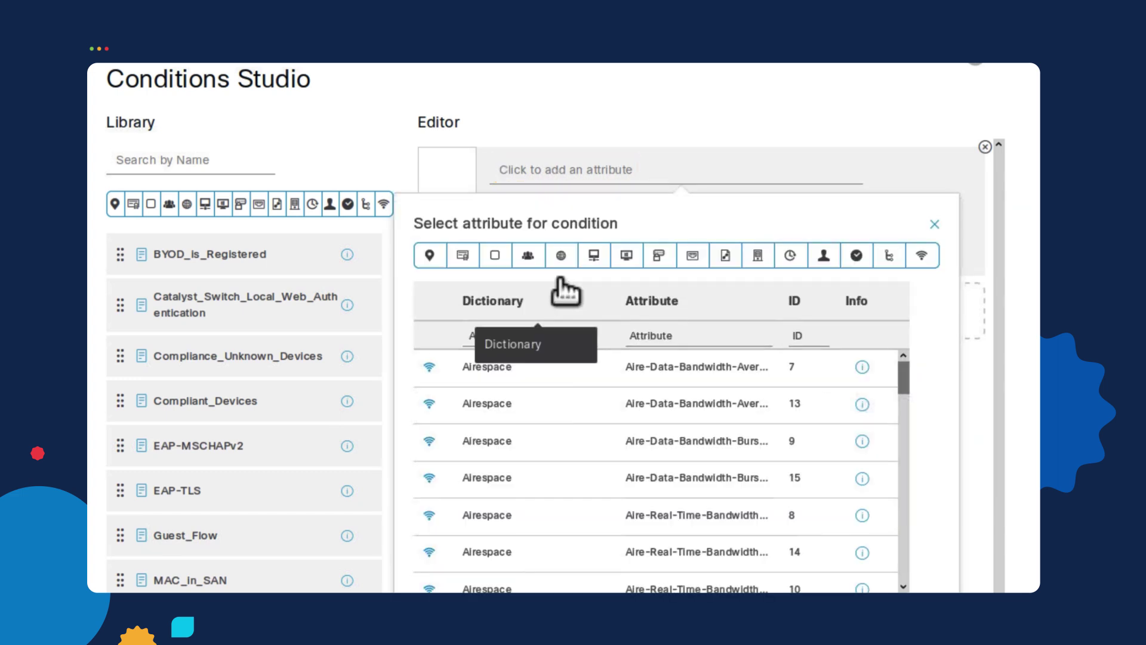
left_click(527, 258)
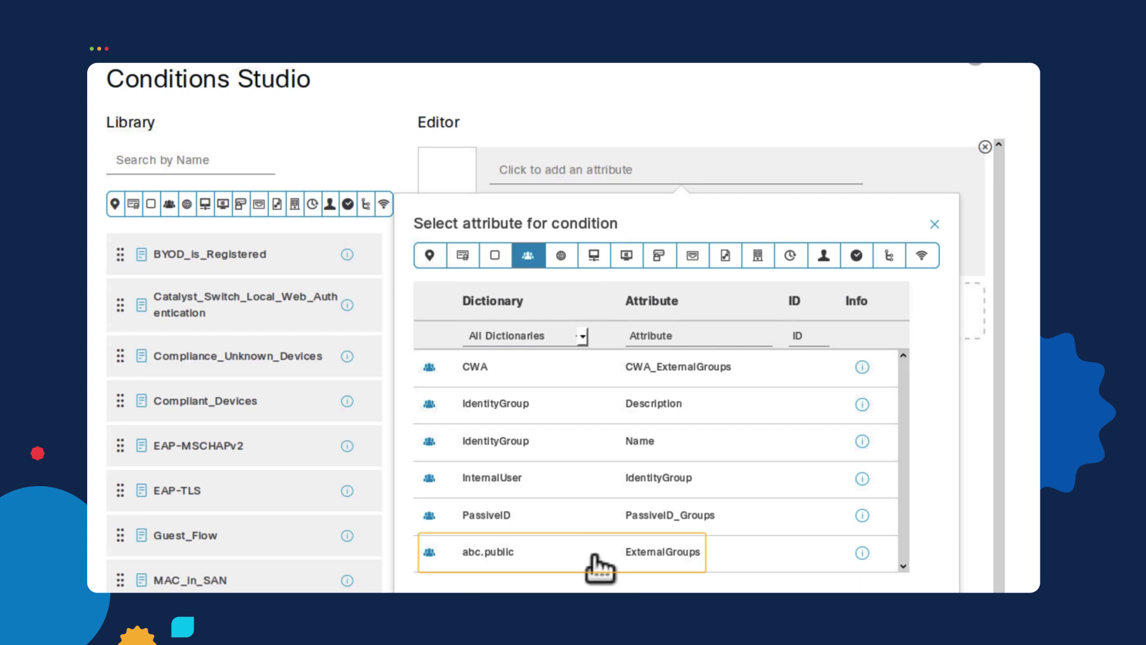
left_click(595, 555)
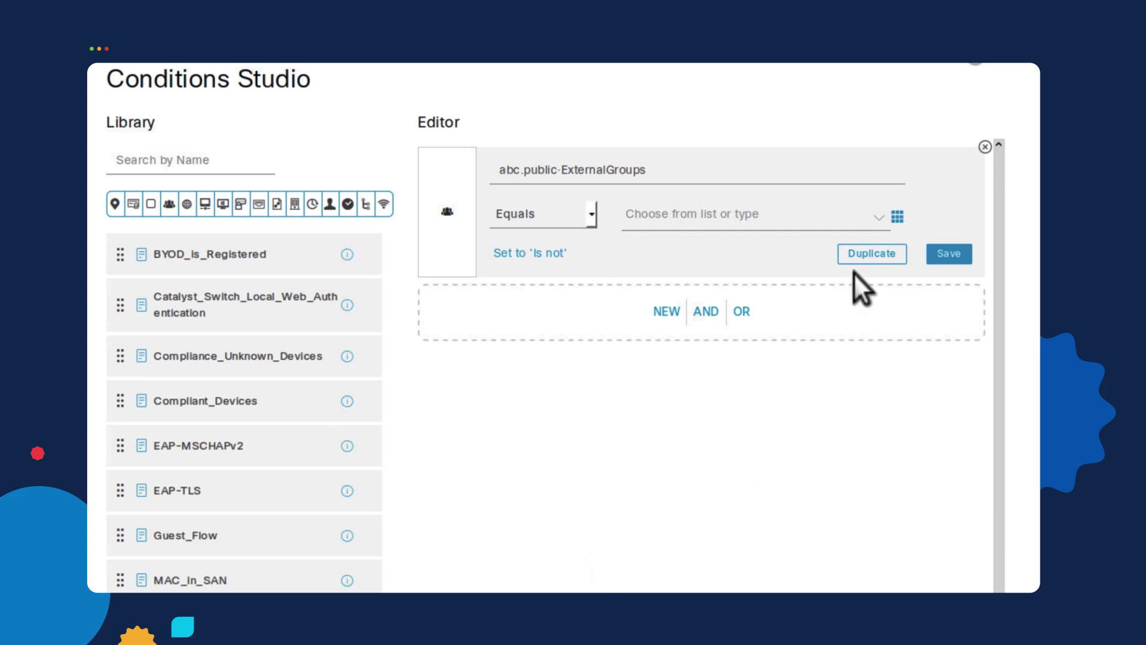
left_click(877, 218)
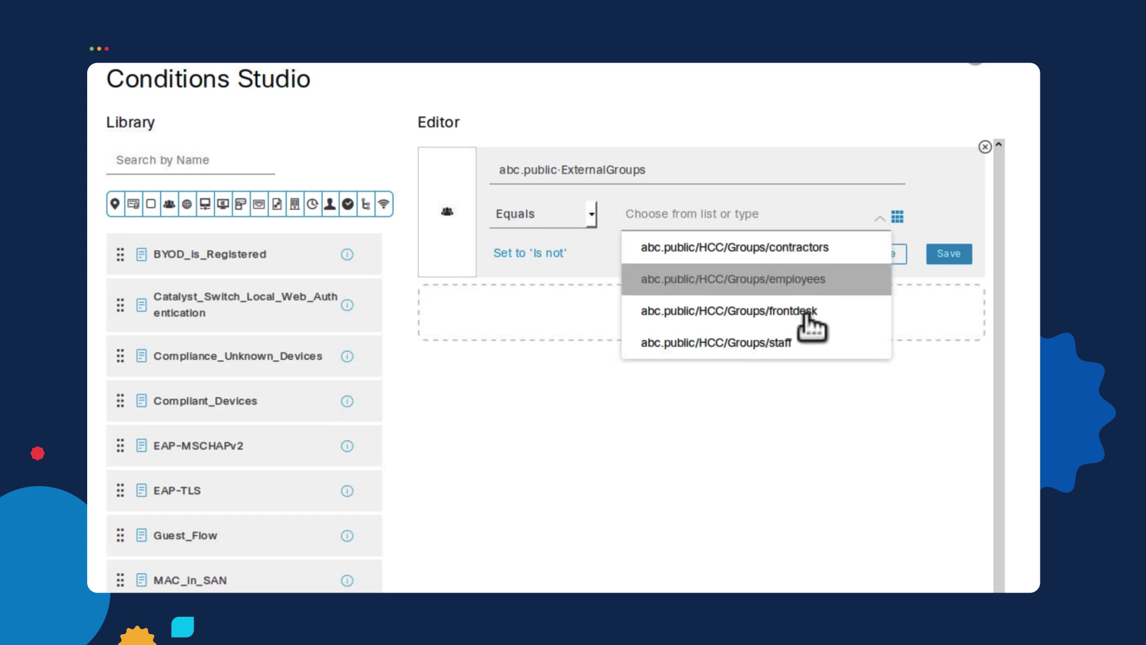
left_click(837, 277)
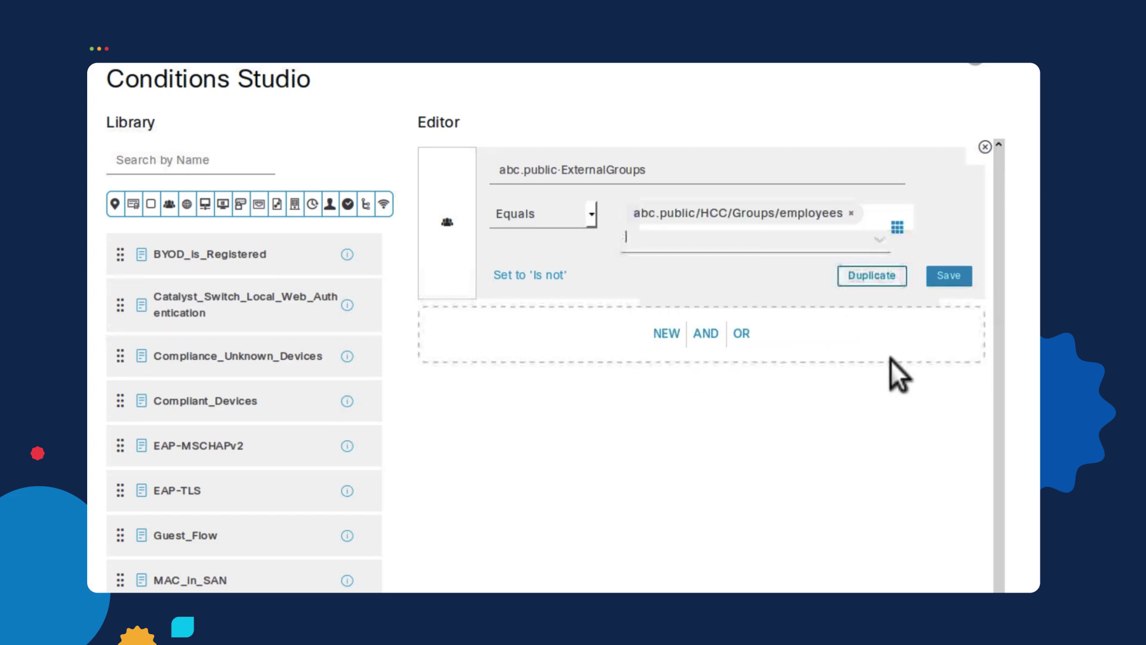
scroll(941, 537, "down", 3)
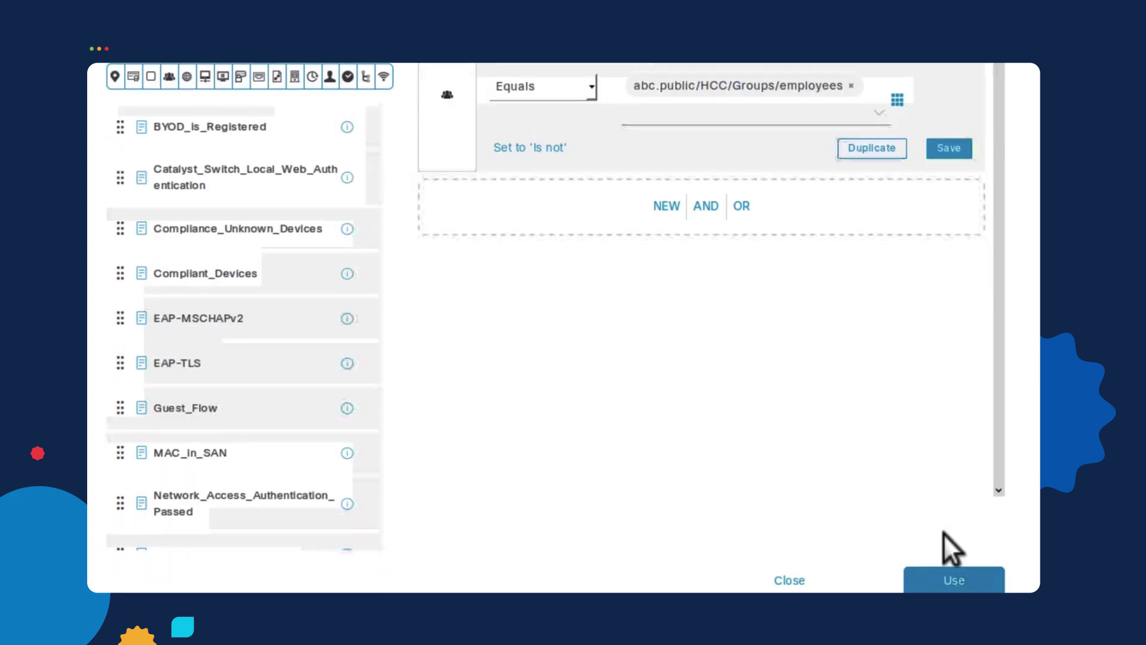
- Apply the condition, set the AD Users profile to PermitAccess, and save the policy
left_click(950, 543)
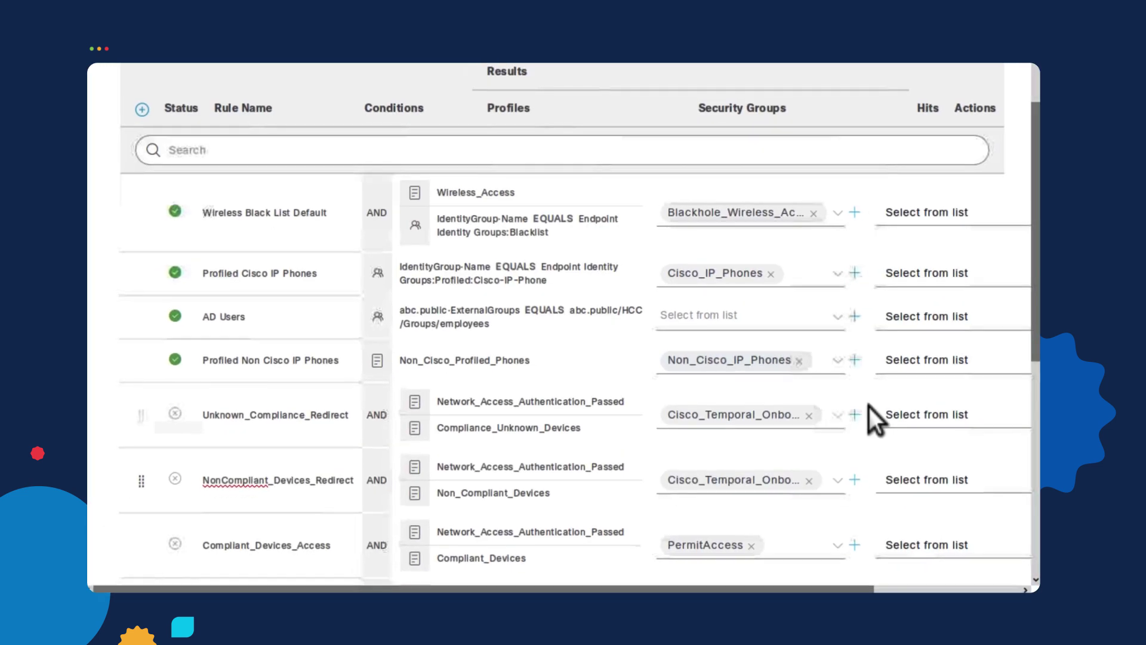
left_click(838, 324)
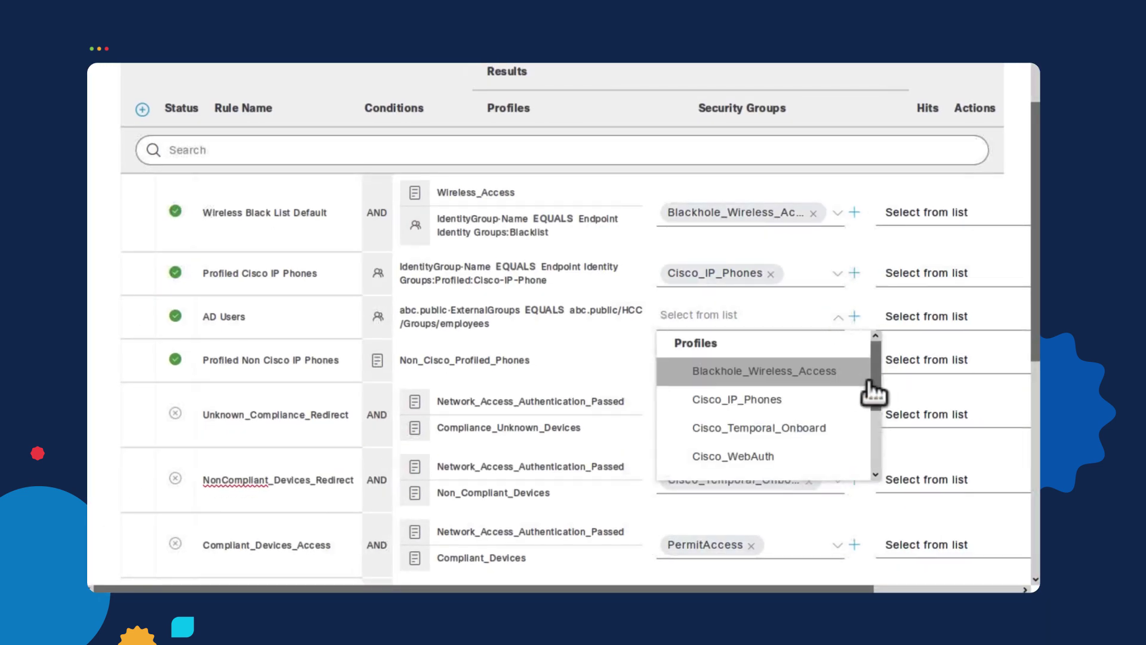
scroll(874, 406, "down", 2)
scroll(874, 409, "down", 3)
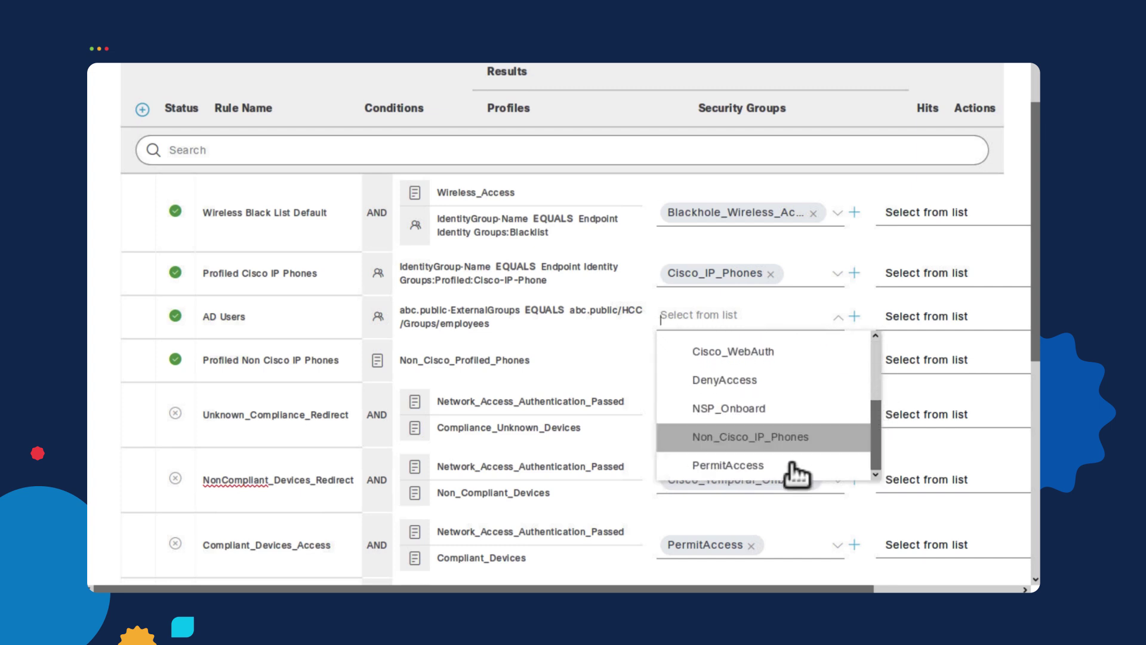
left_click(799, 465)
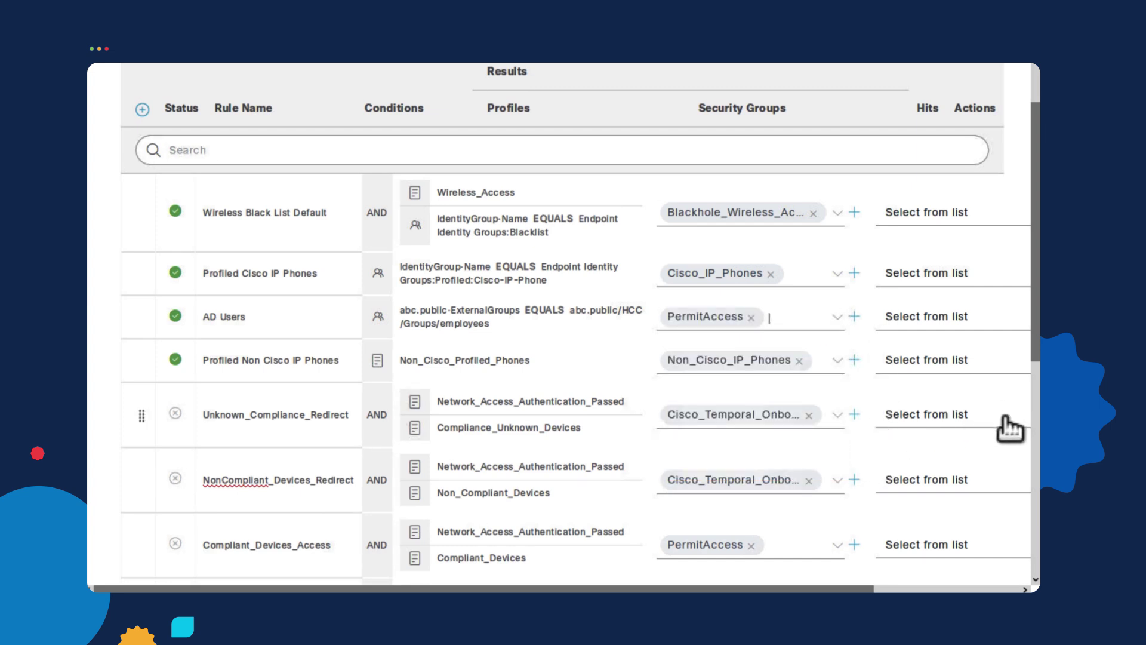
scroll(1009, 427, "down", 8)
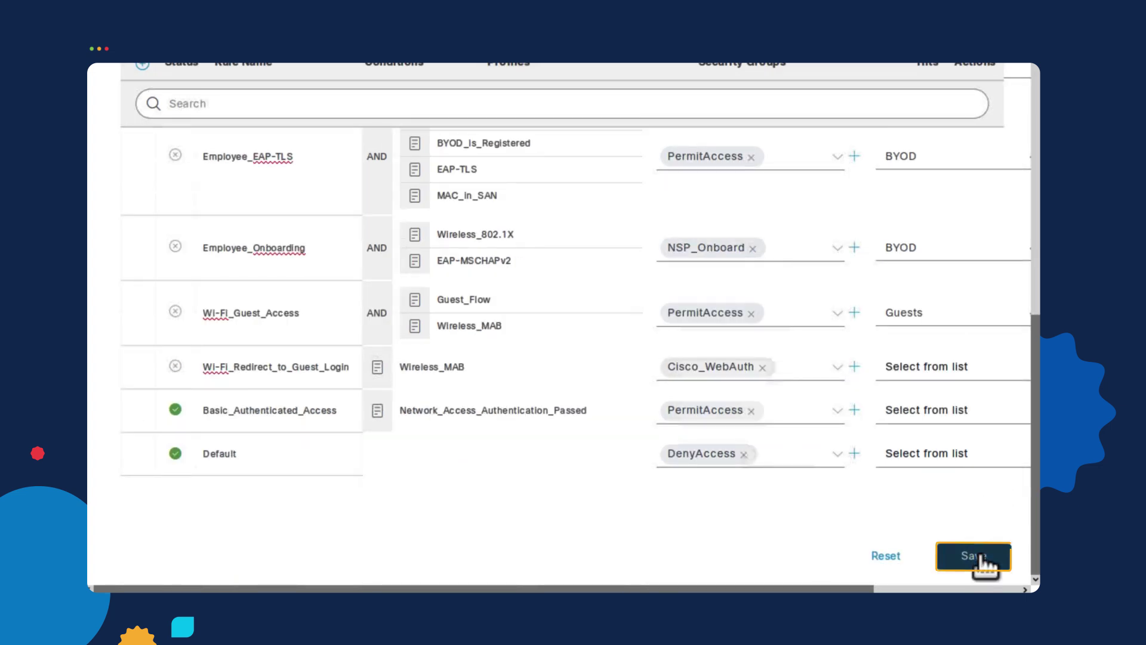
left_click(977, 555)
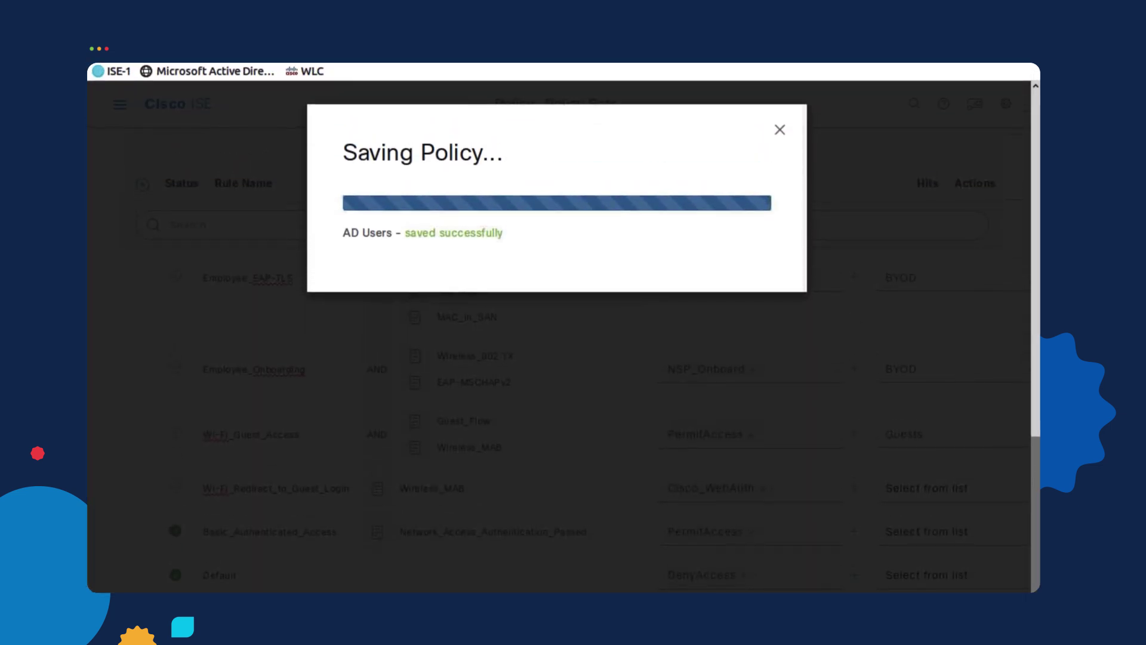